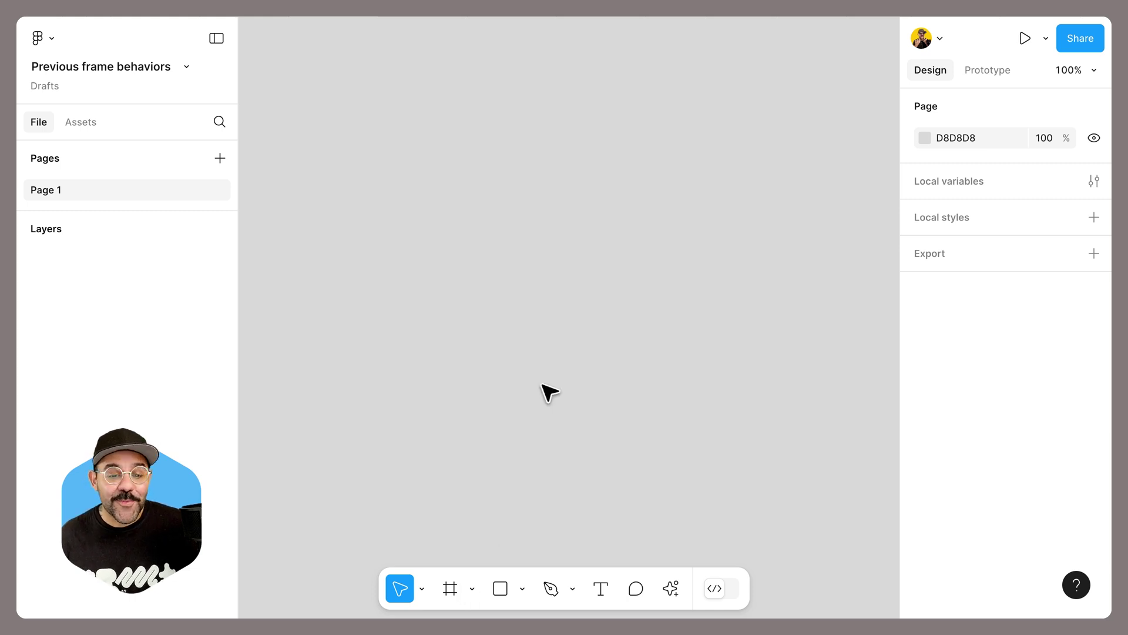
- Draw a 237×347 test frame in the previous-behaviors file, check its position, then delete it
key("f")
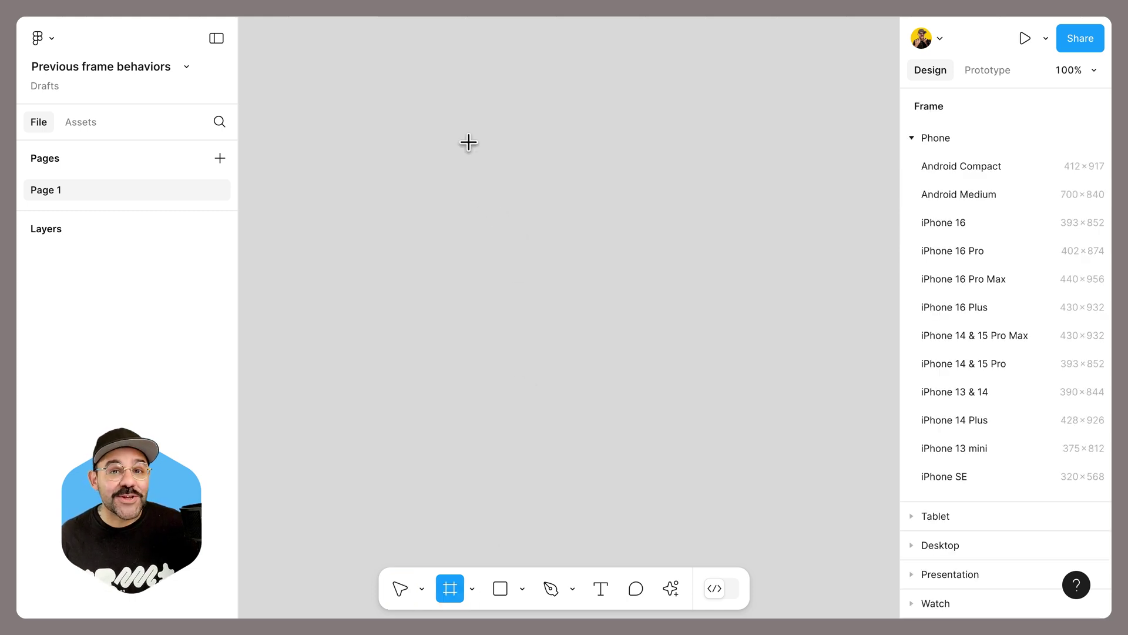
left_click_drag(466, 140, 670, 445)
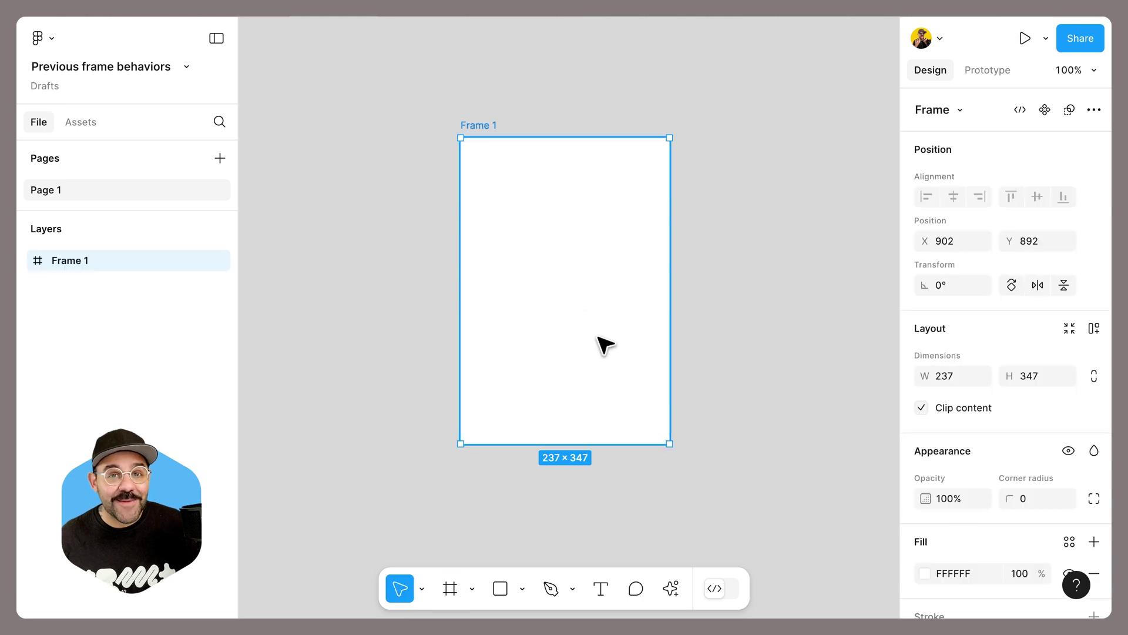
left_click(597, 332)
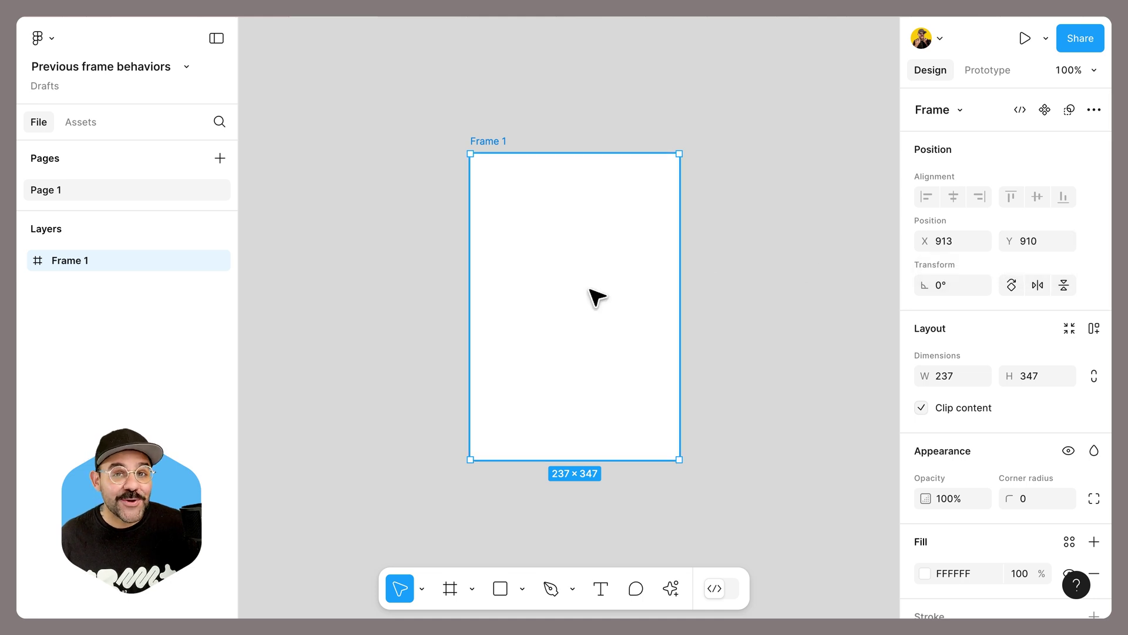
key("Delete")
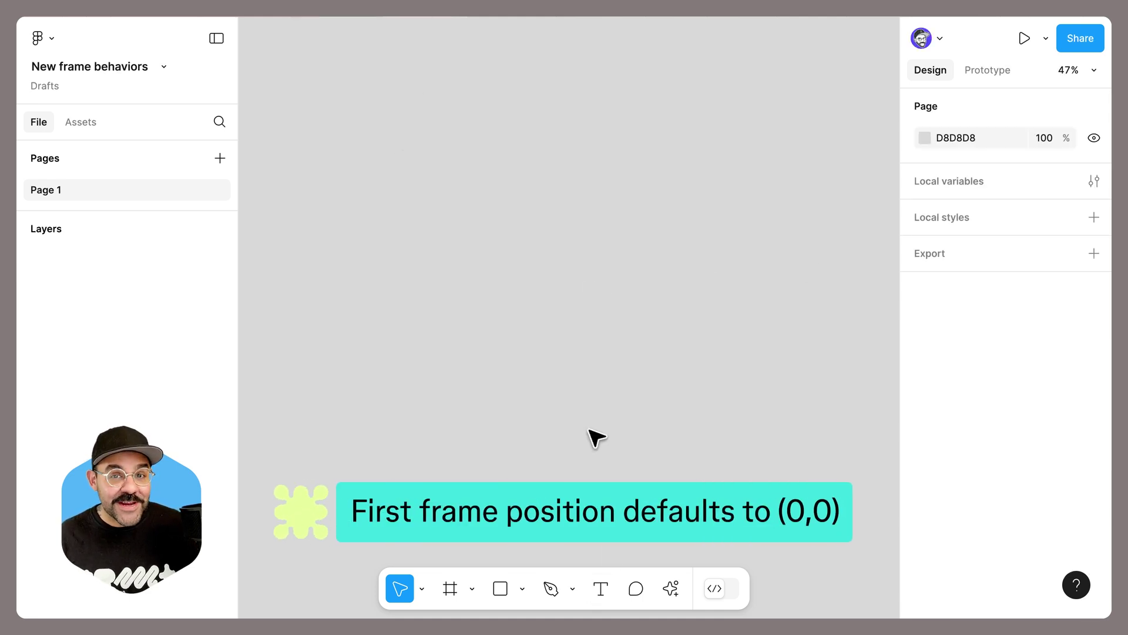
- Draw a test frame on the empty canvas, nudge it slightly, then delete it
key("f")
left_click_drag(460, 168, 623, 441)
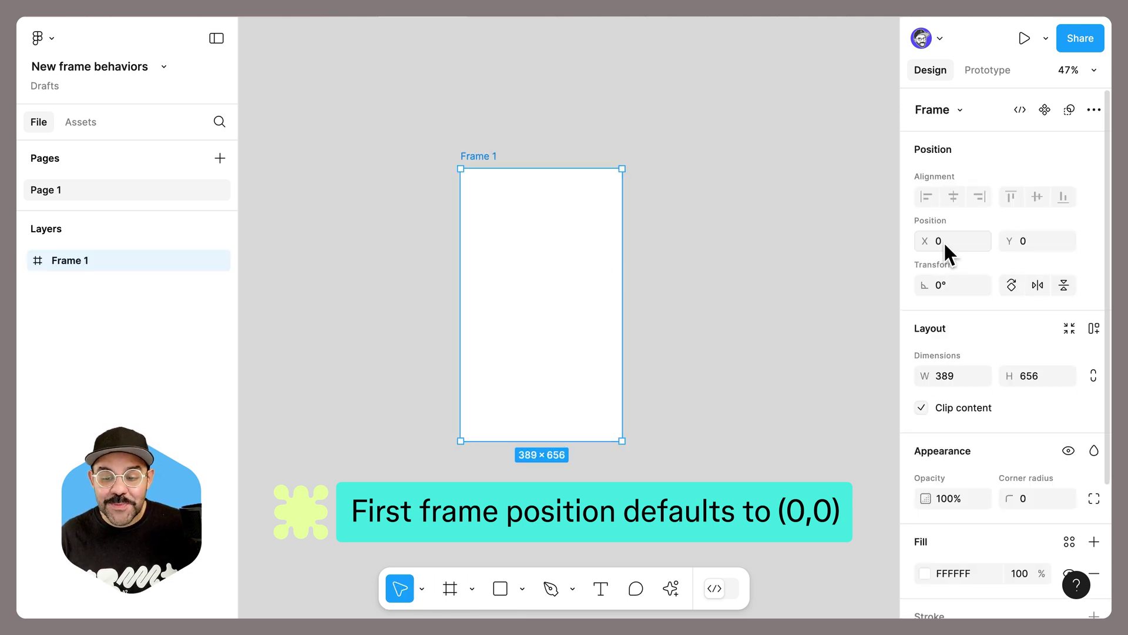
left_click_drag(525, 257, 520, 249)
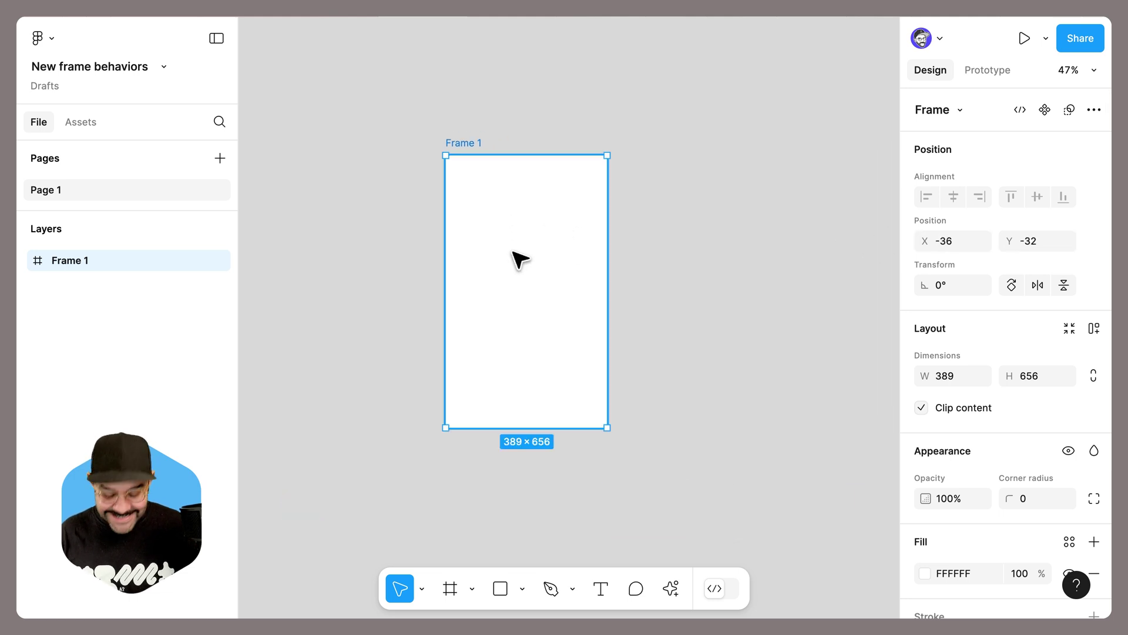
key("Delete")
- Add a 393×852 iPhone 16 preset frame, which lands at X 0, Y 0
key("f")
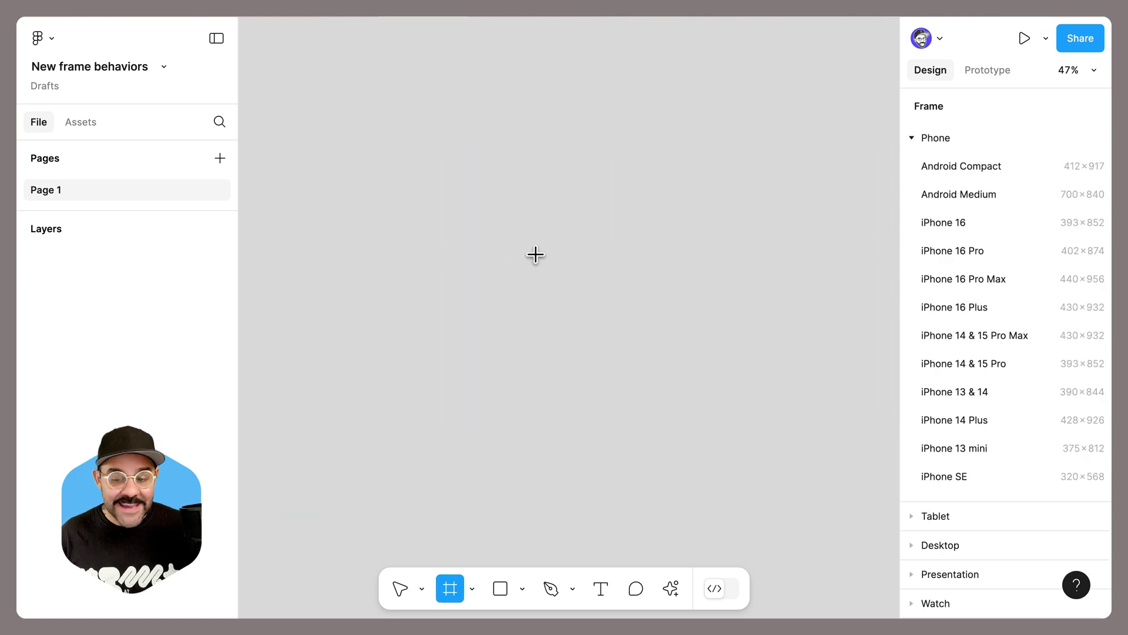
left_click(958, 220)
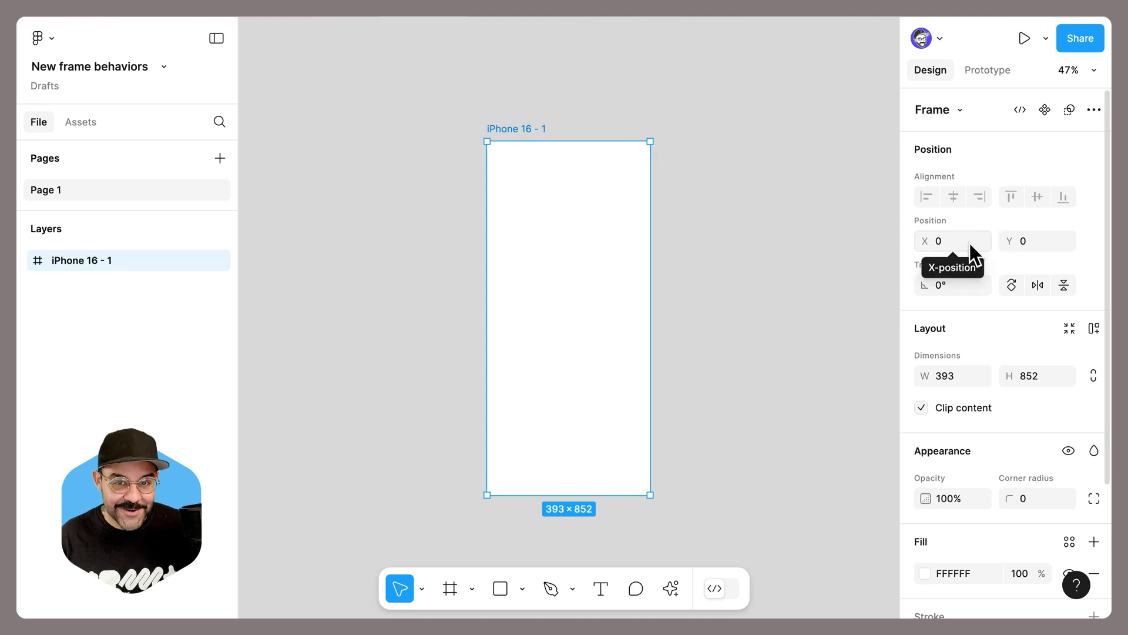
key("Escape")
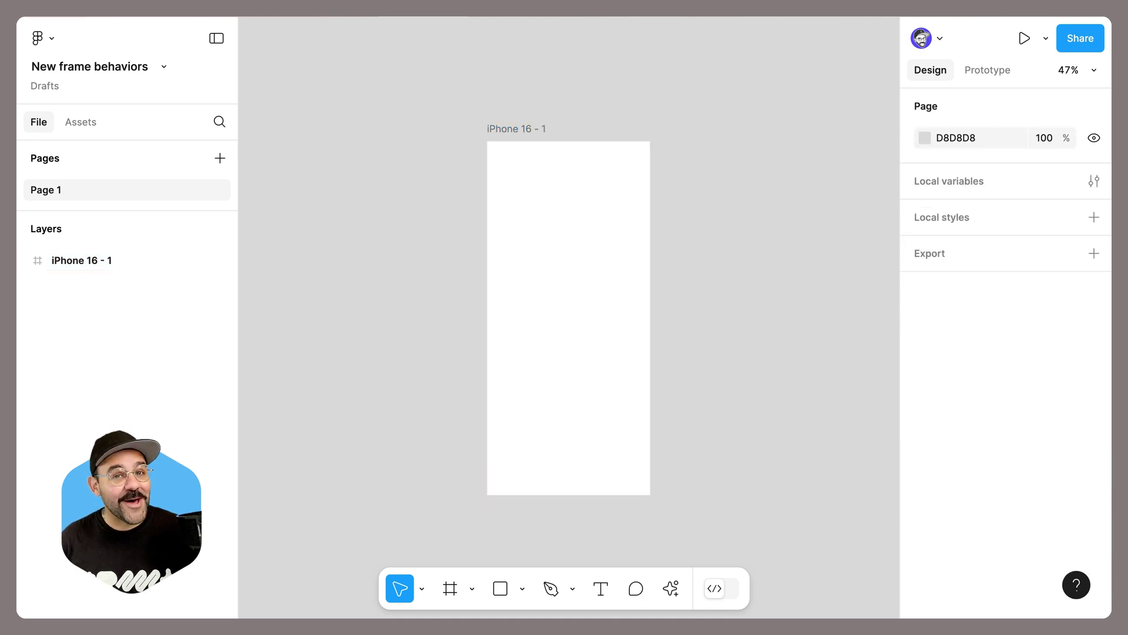
- Add a default iPhone 16 - 2 frame and line it up beside iPhone 16 - 1
scroll(574, 508, "up", 2)
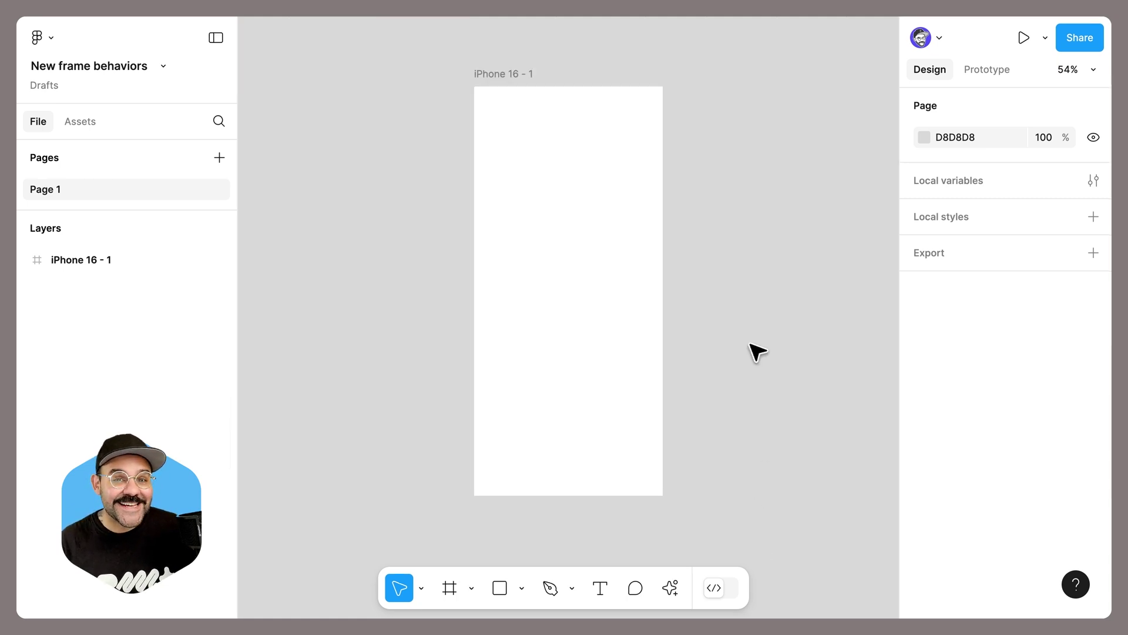
left_click_drag(769, 308, 636, 324)
scroll(677, 321, "down", 1)
scroll(670, 314, "down", 1)
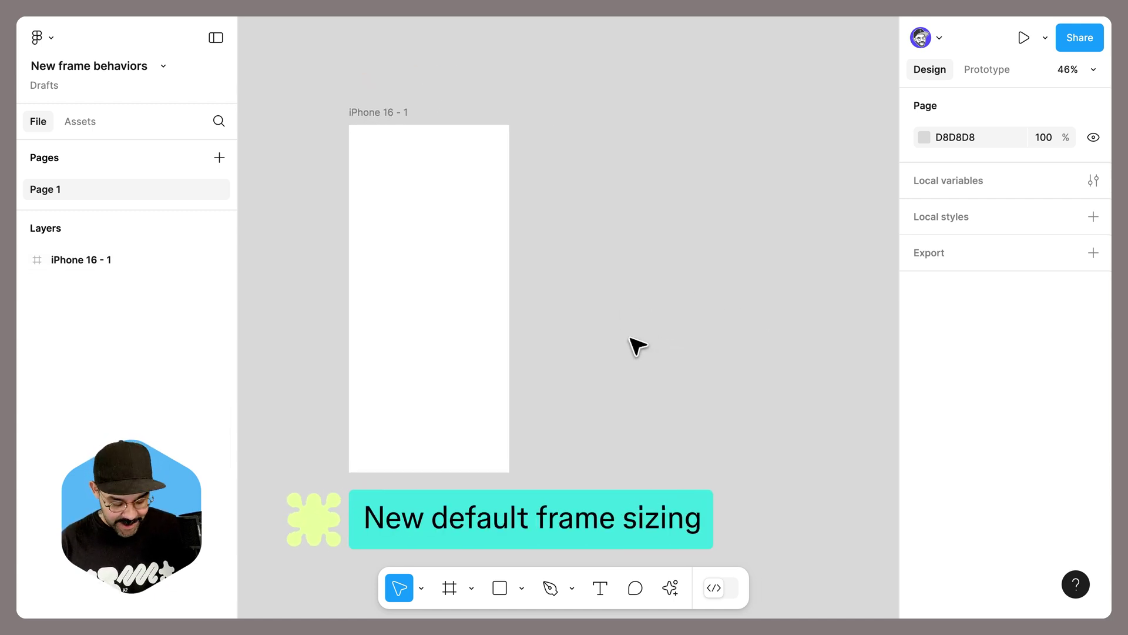
key("f")
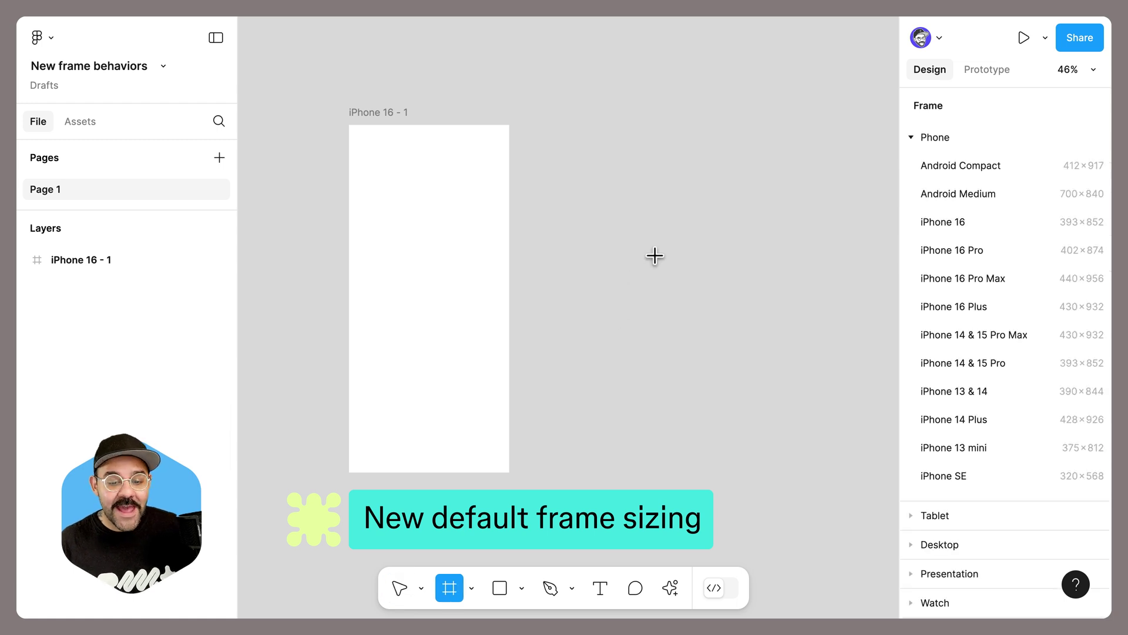
left_click(650, 276)
left_click_drag(641, 259, 631, 278)
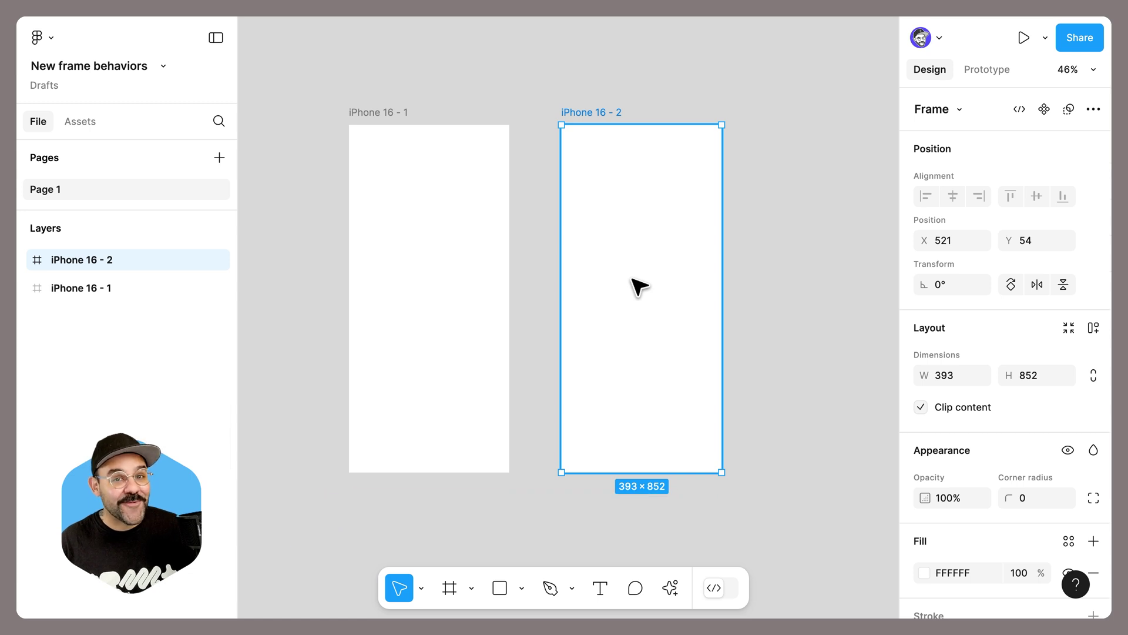
left_click(808, 269)
- Draw a 698×380 Frame 1 and add a same-size Frame 2 snapped beside it
left_click_drag(808, 270, 551, 292)
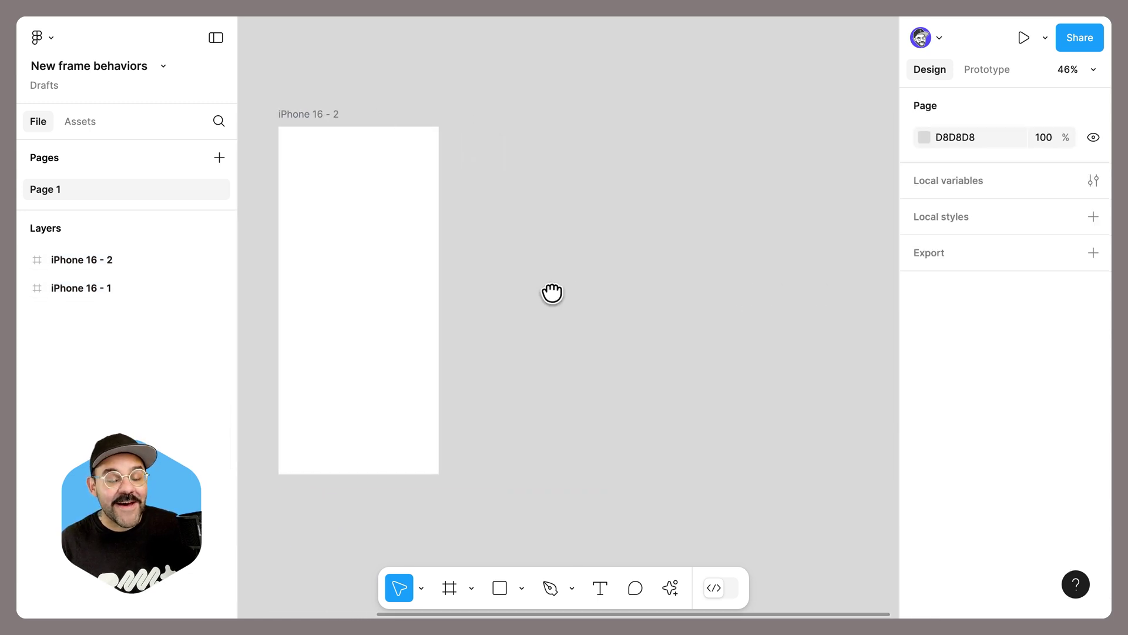
key("f")
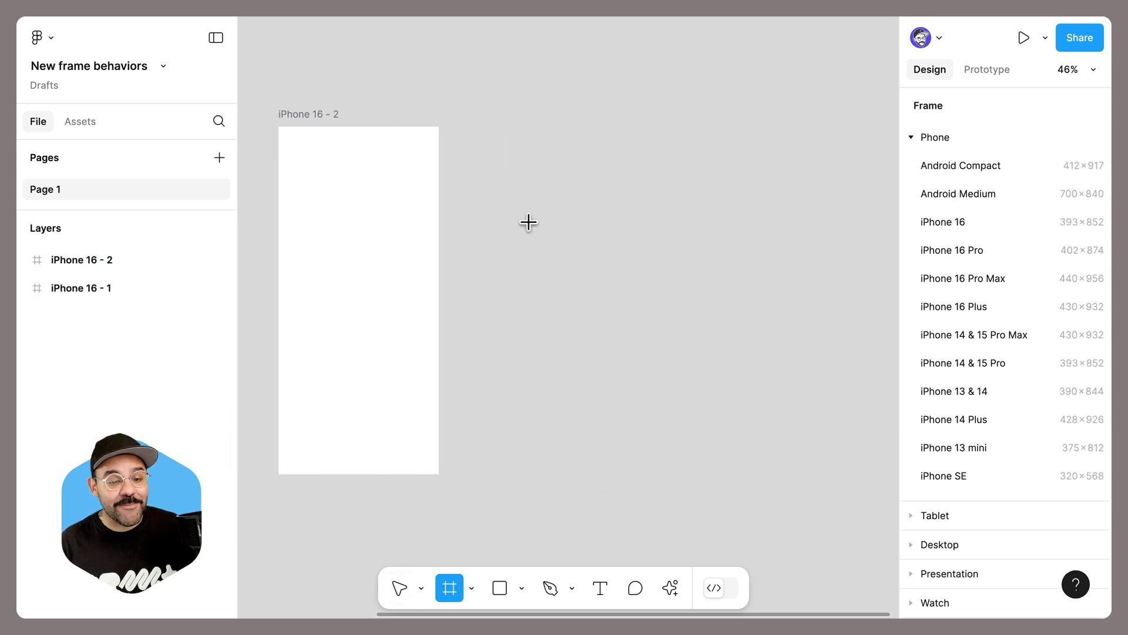
mouse_move(495, 196)
left_mouse_down()
mouse_move(572, 307)
mouse_move(778, 350)
mouse_move(592, 390)
left_mouse_up()
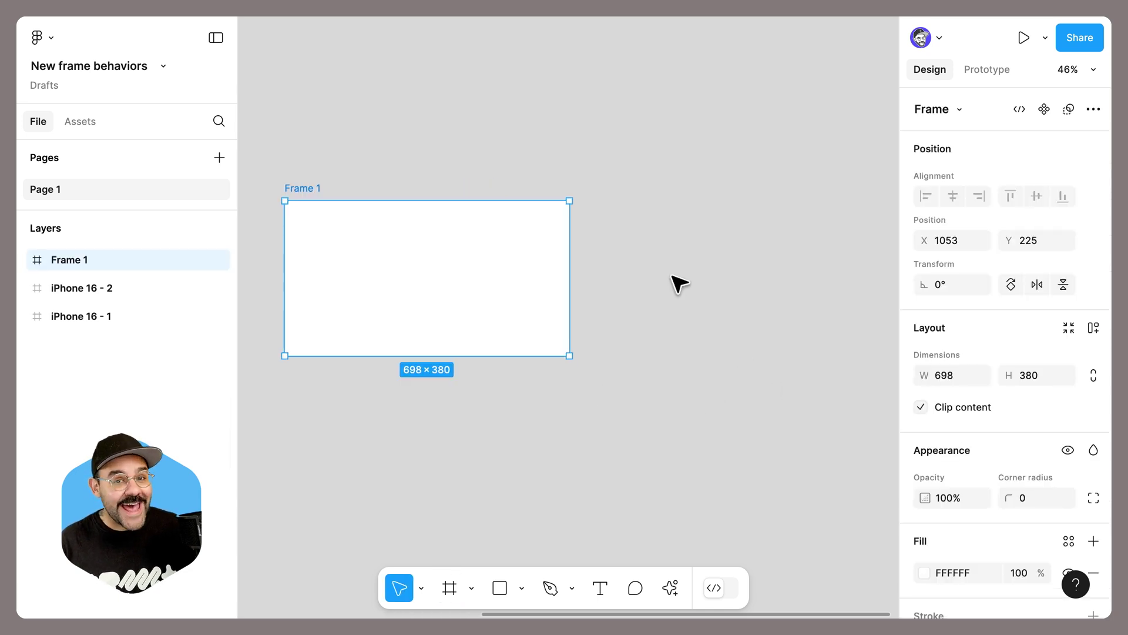
key("f")
left_click(688, 253)
left_click_drag(625, 239, 683, 259)
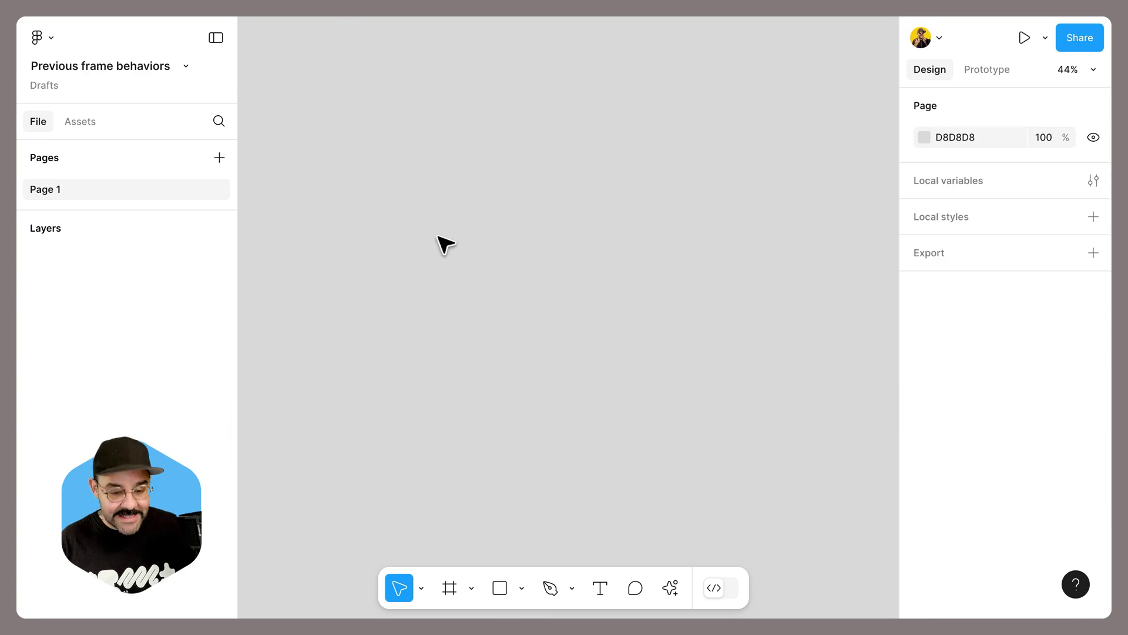
- In the old file, add an iPhone 16 frame and a 100×100 frame, duplicate it, and move the copy aside
key("f")
left_click(975, 222)
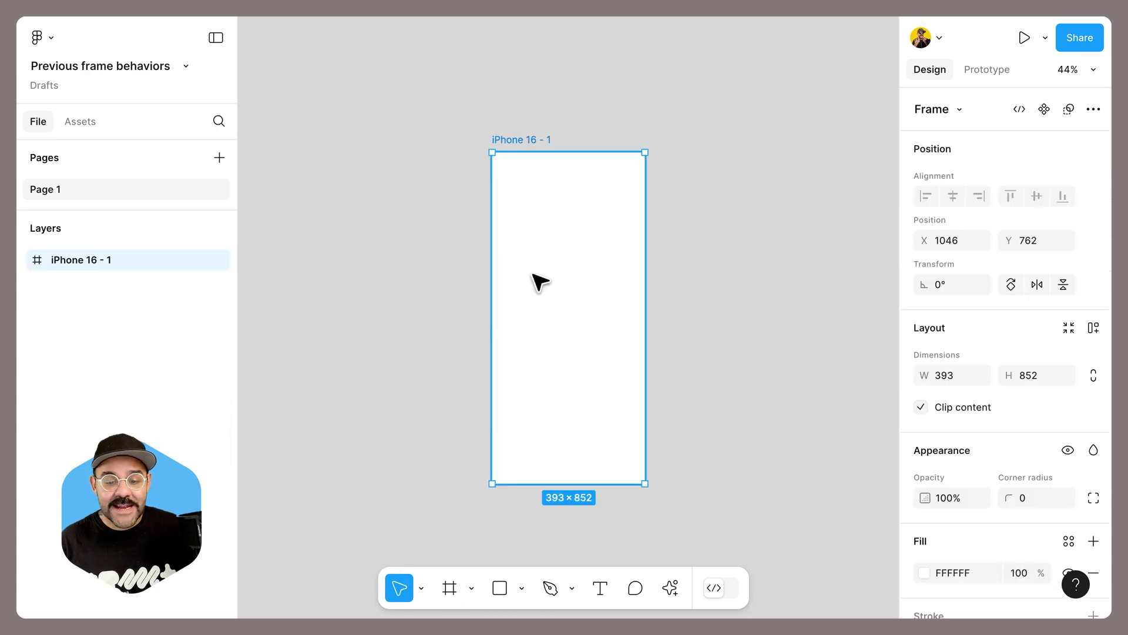
key("f")
left_click(735, 280)
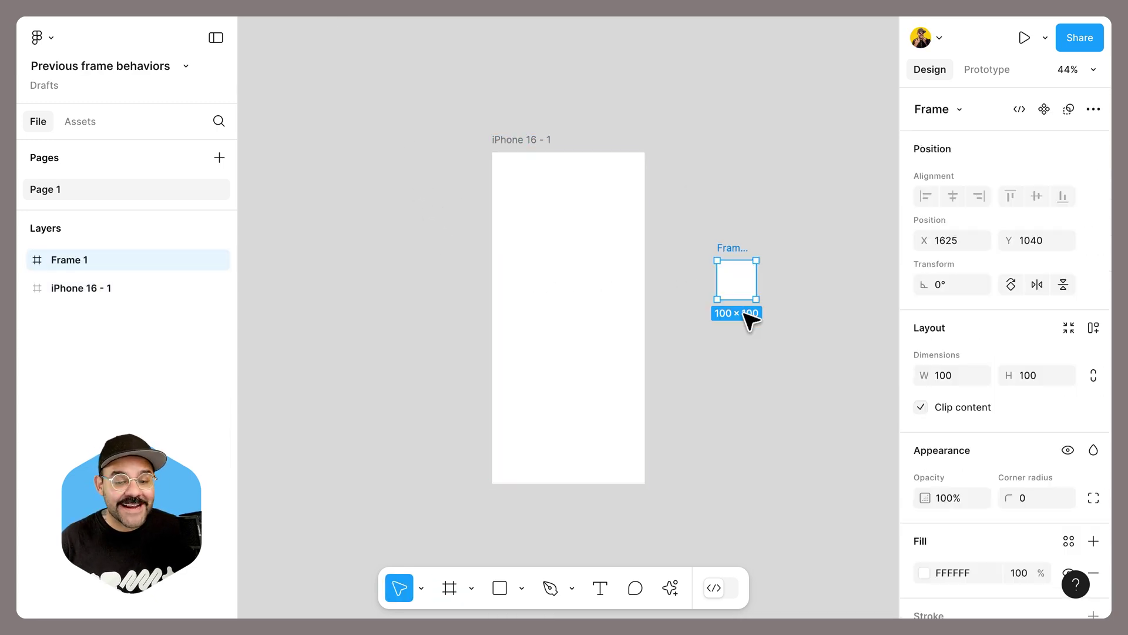
key("ctrl+d")
left_click_drag(740, 352, 749, 431)
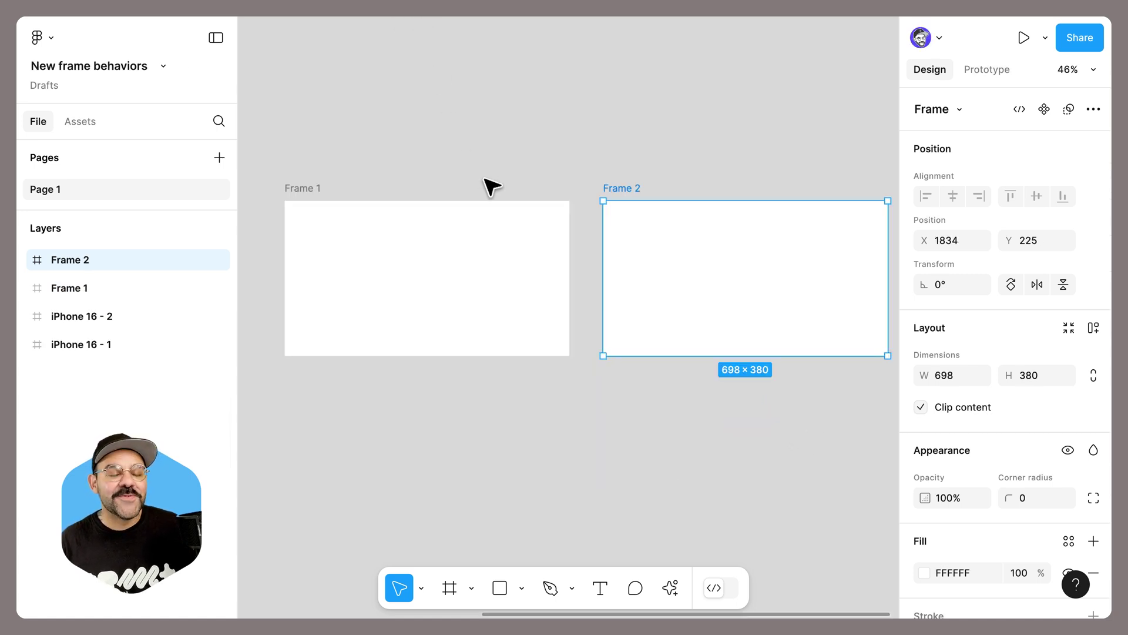
- In the new draft, delete the two 698×380 frames, leaving the two iPhone 16 frames in view
left_click(479, 281, "shift")
key("Delete")
left_click_drag(532, 279, 643, 266)
key("k")
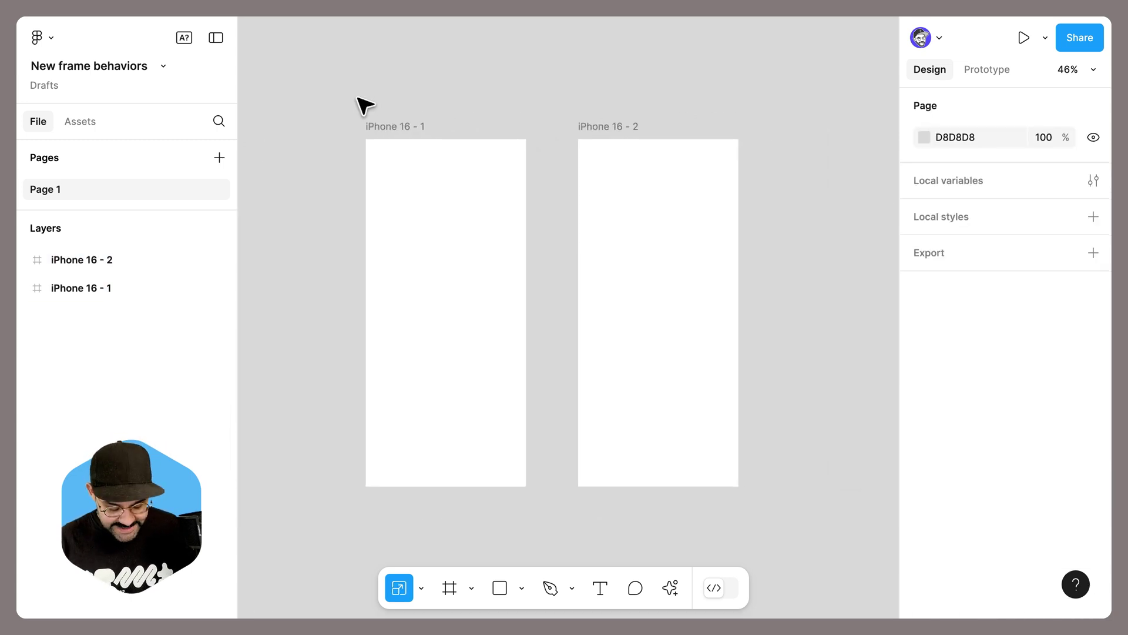
- Insert iPhone 16 - 3 after iPhone 16 - 1 and paste the Epoch / Mobile / Library A design into it
key("f")
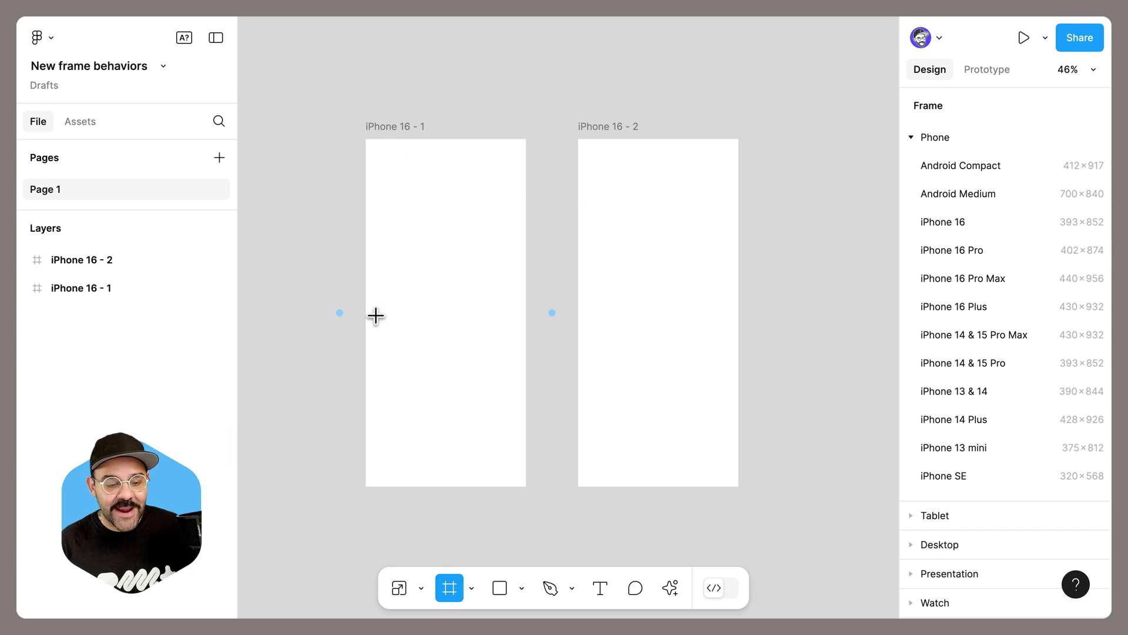
left_click(552, 313)
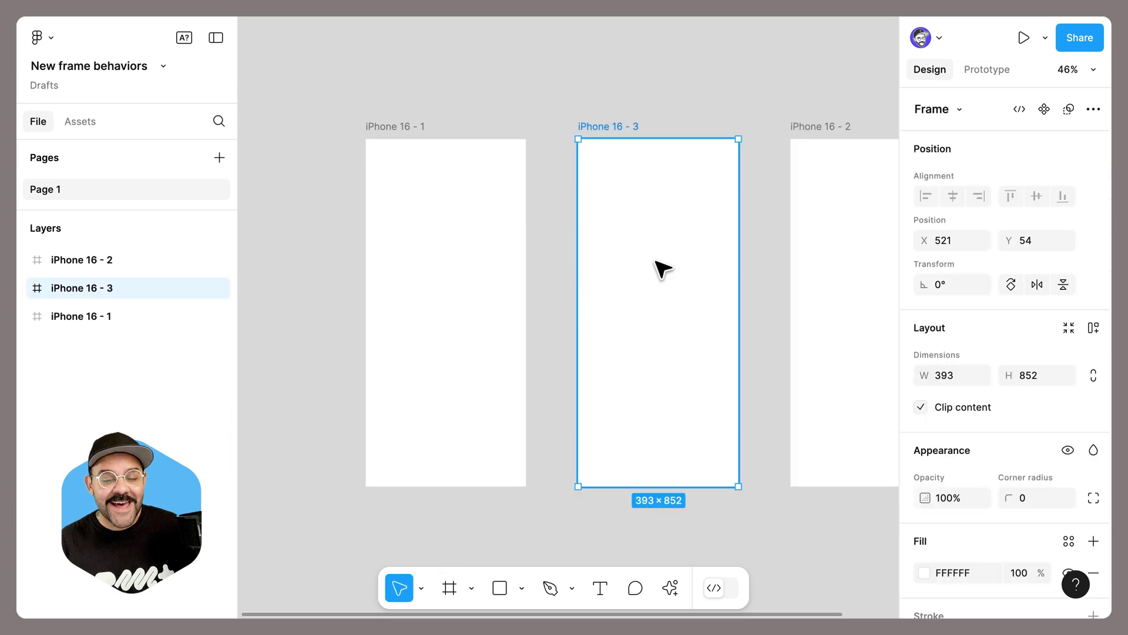
key("ctrl+v")
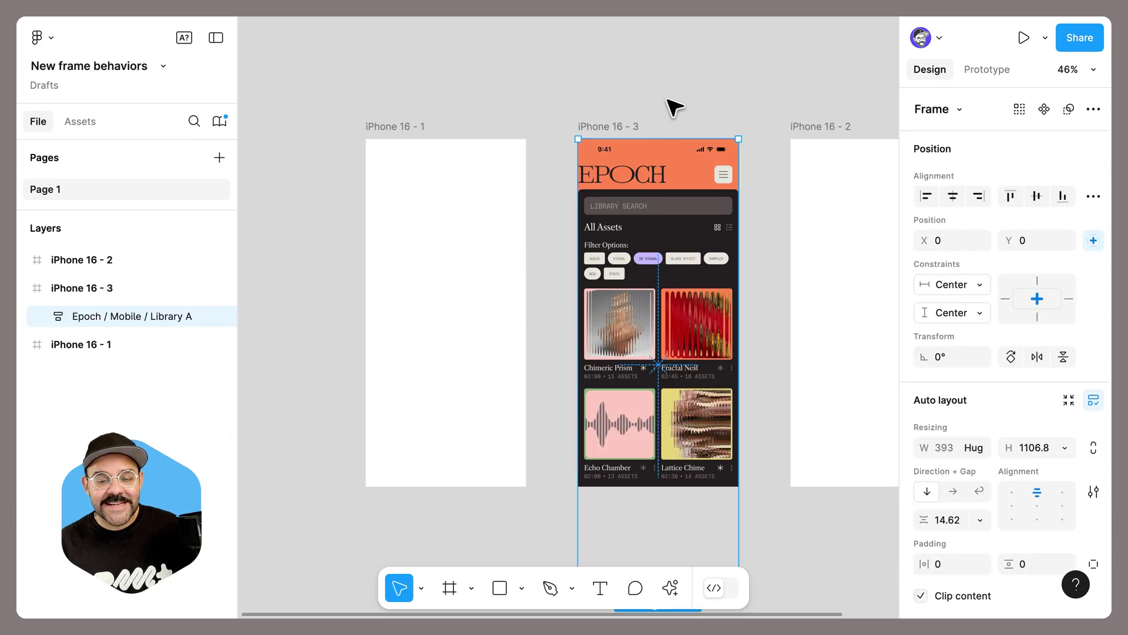
left_click(705, 98)
left_click_drag(715, 95, 639, 89)
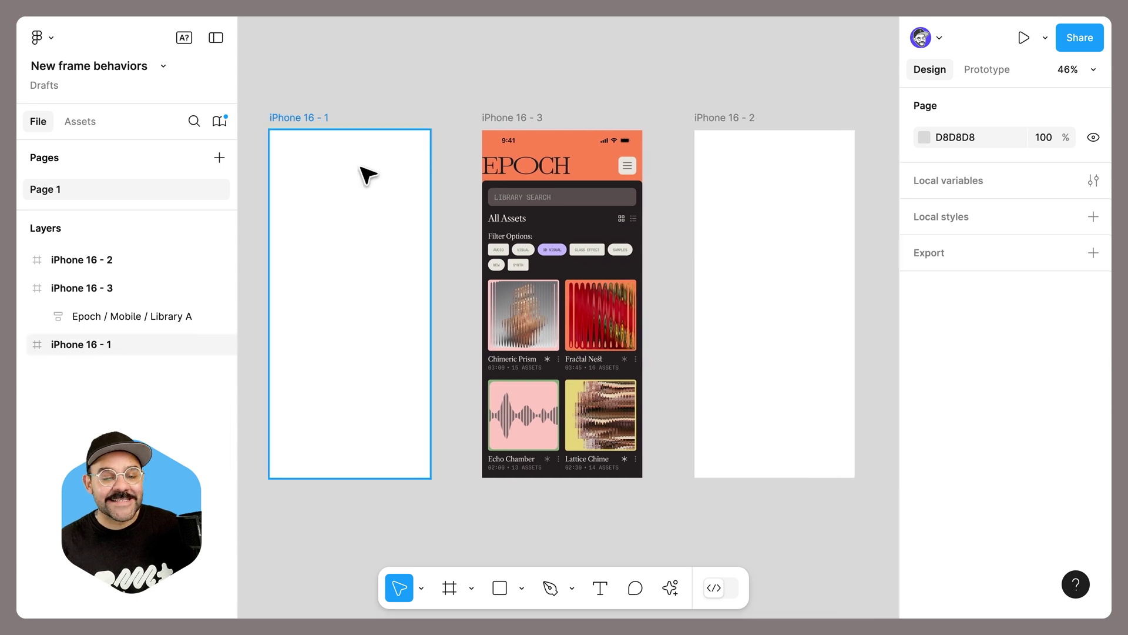
left_click(529, 115)
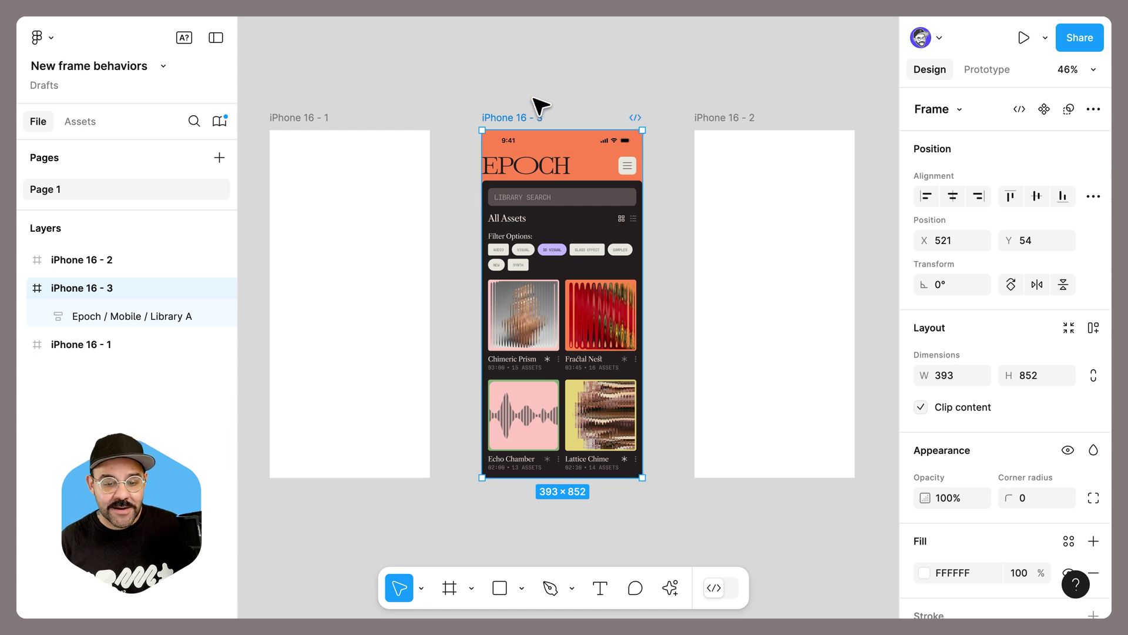
left_click(541, 99)
key("f")
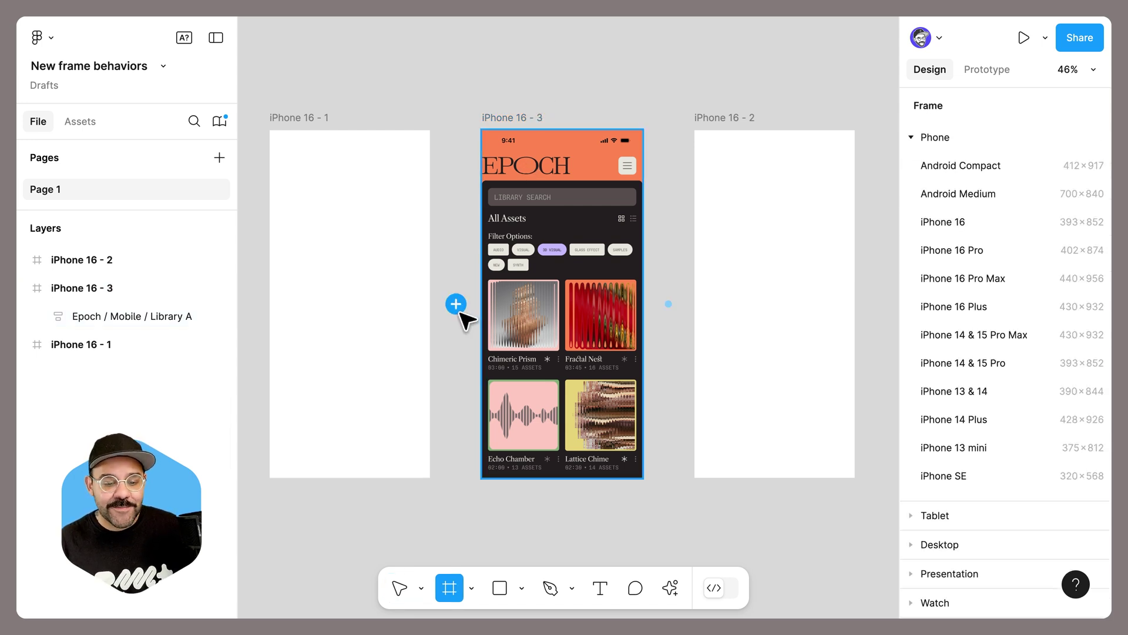
- Insert iPhone 16 - 4 as a duplicate of the Epoch-filled iPhone 16 - 3
left_click(668, 303)
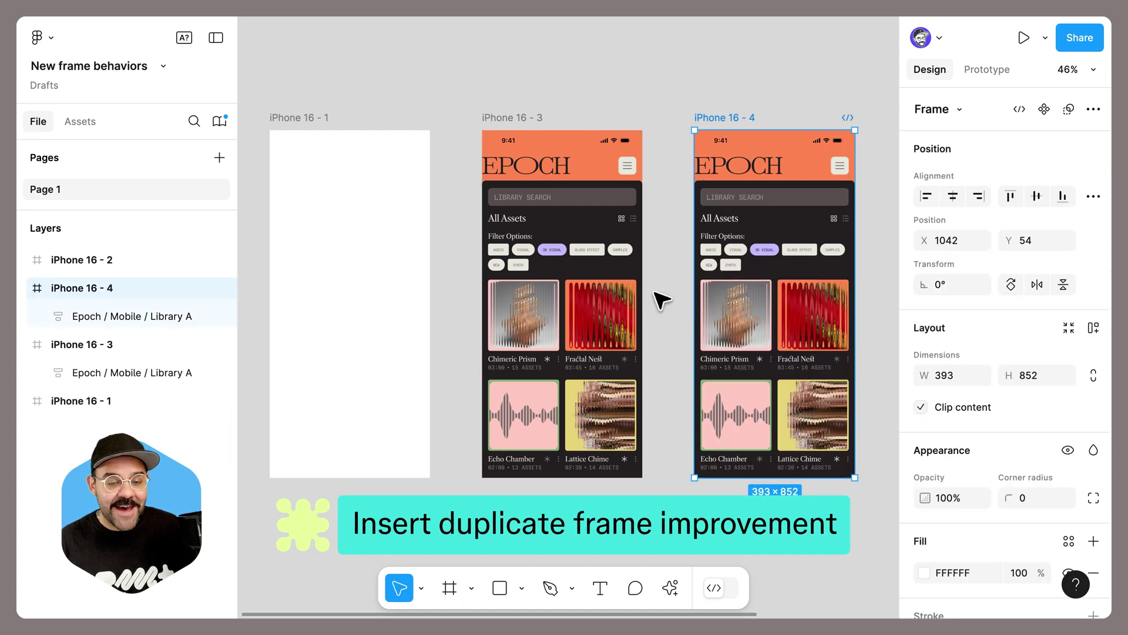
left_click(670, 287)
left_click_drag(670, 286, 423, 267)
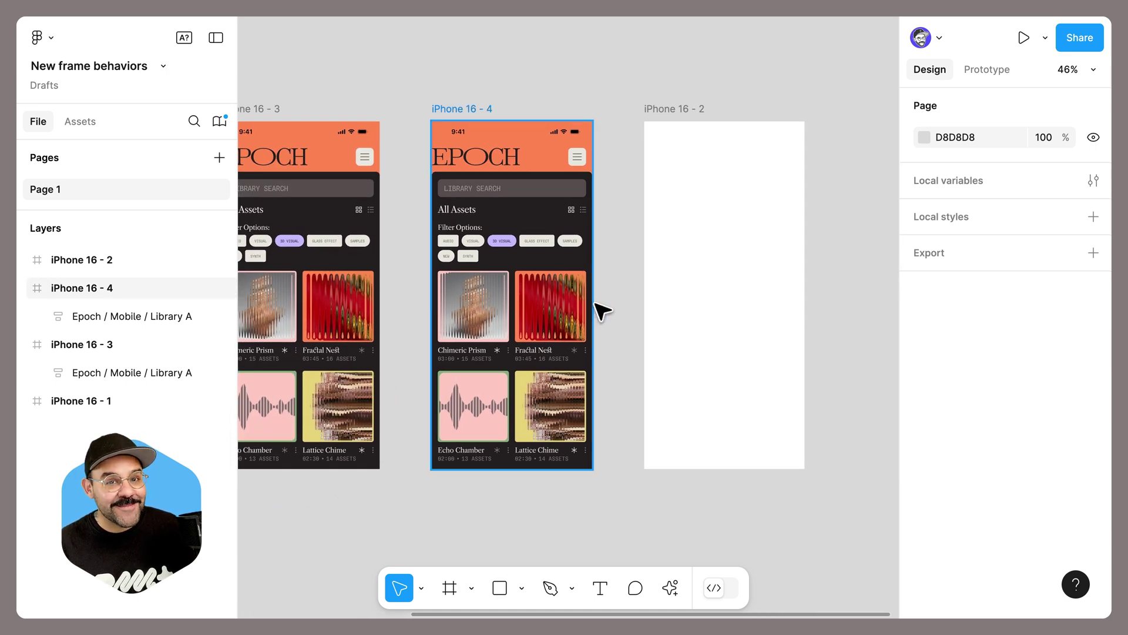
scroll(606, 311, "left", 1)
left_click(461, 112)
left_click(502, 85)
- Insert a blank iPhone 16 - 5 beside iPhone 16 - 4, then delete all the iPhone frames
key("f")
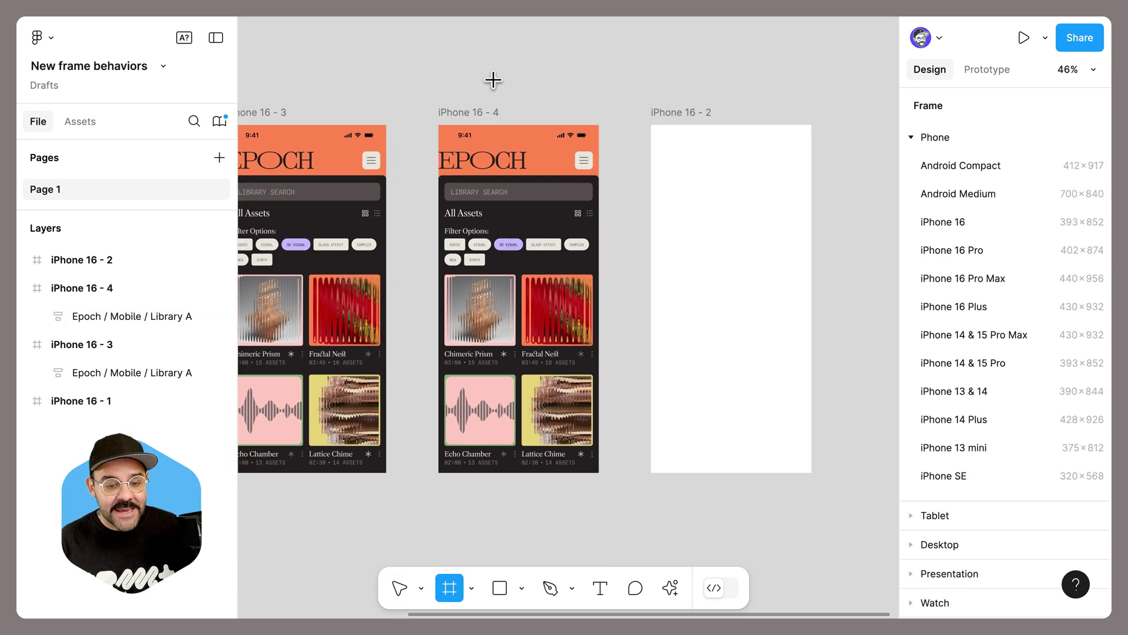
mouse_move(431, 299)
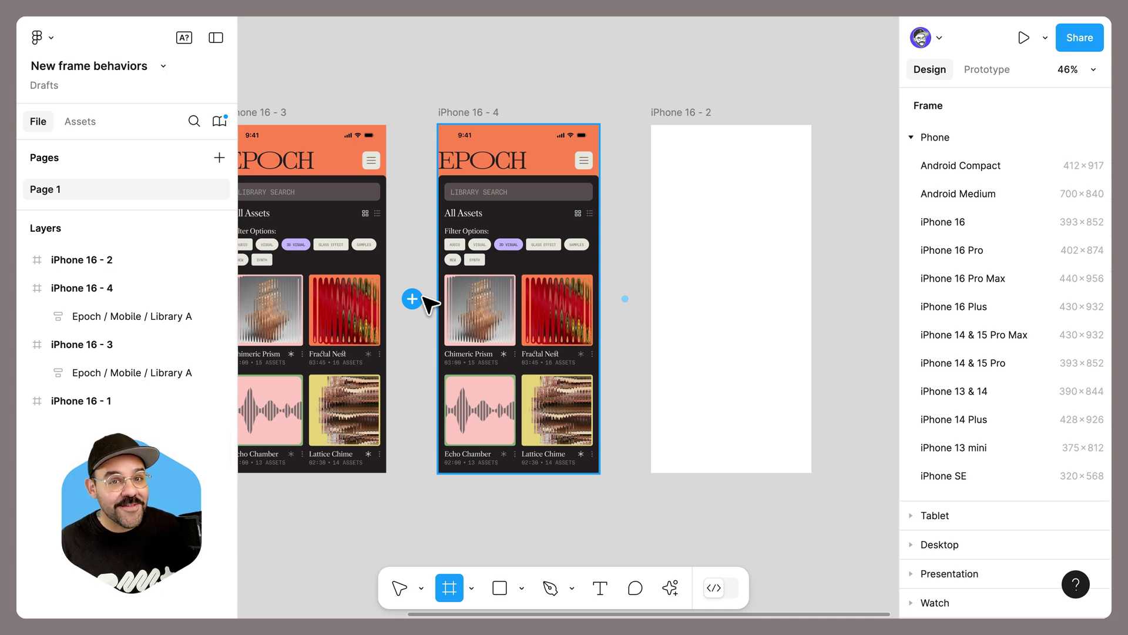
left_click(413, 299)
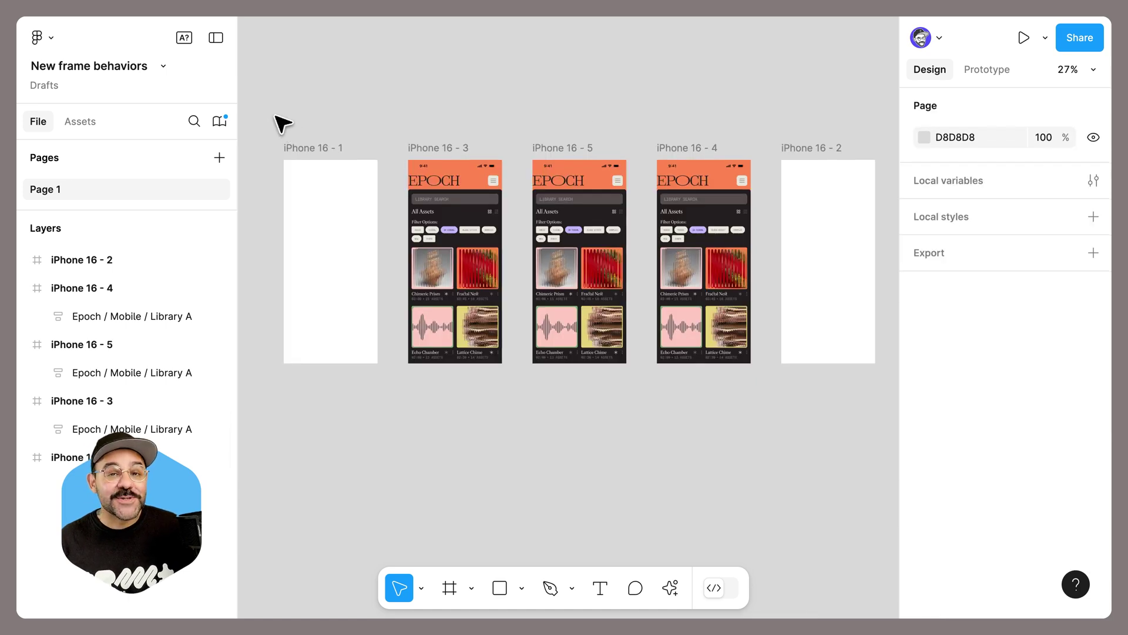
left_click_drag(274, 117, 879, 394)
key("Delete")
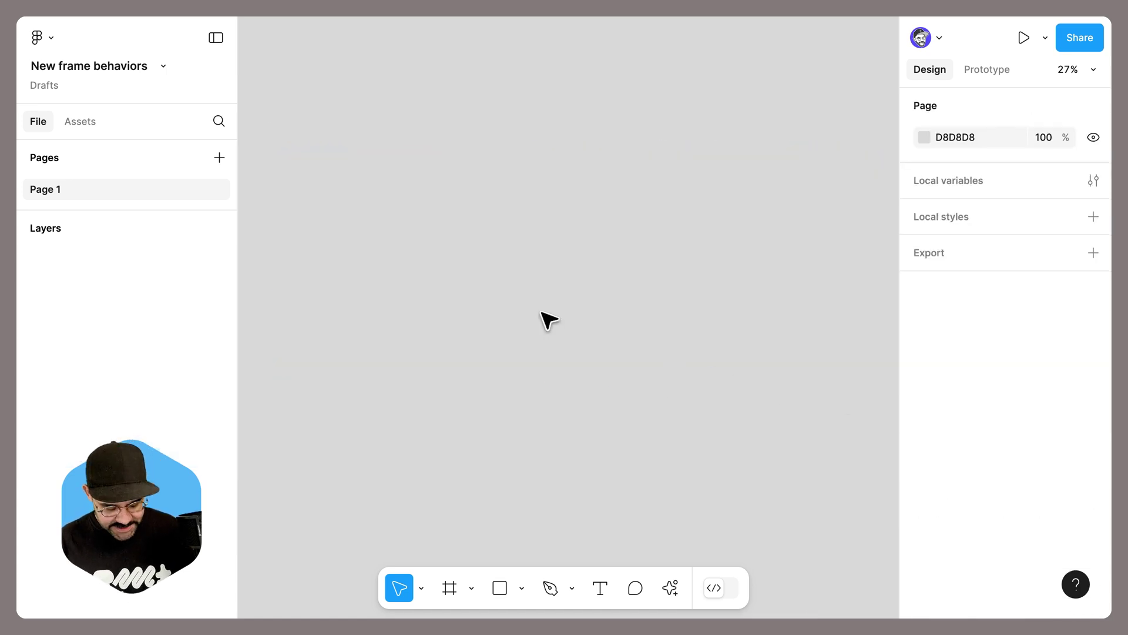
- Add a default 853×1019 Frame 1 and a same-size Frame 2 beside it
key("f")
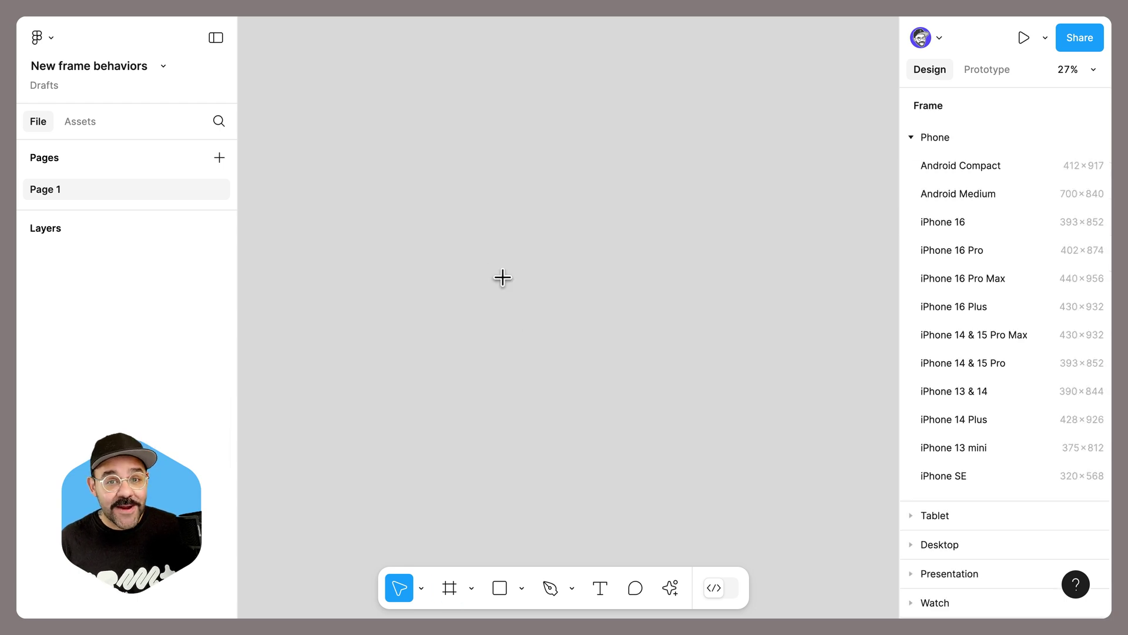
left_click(473, 224)
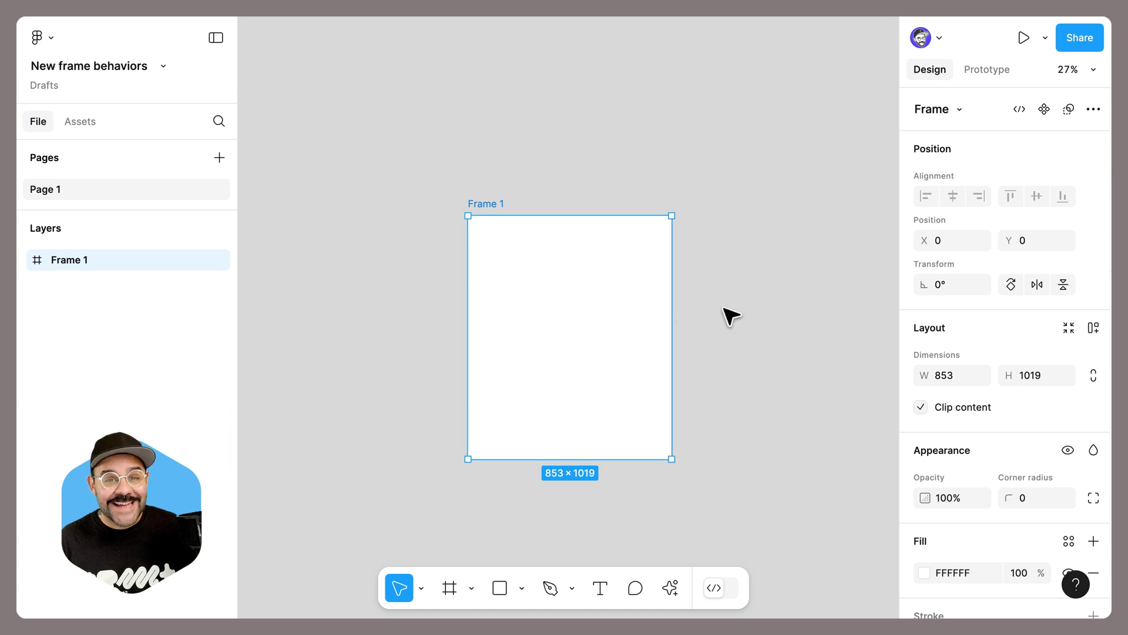
key("f")
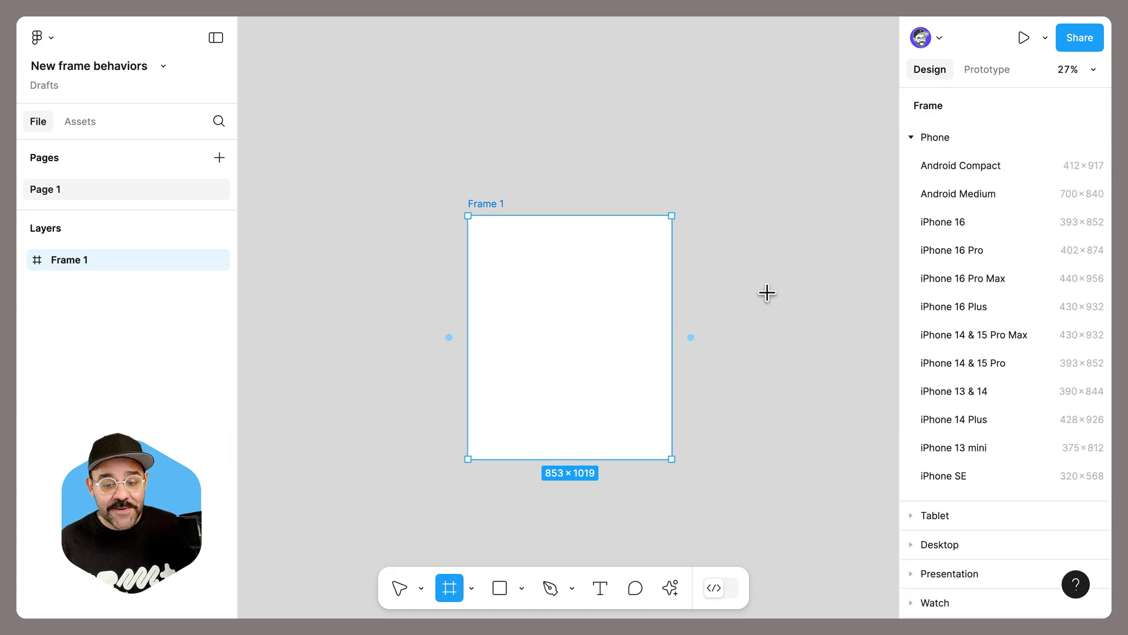
left_click(773, 323)
left_click_drag(756, 345, 622, 305)
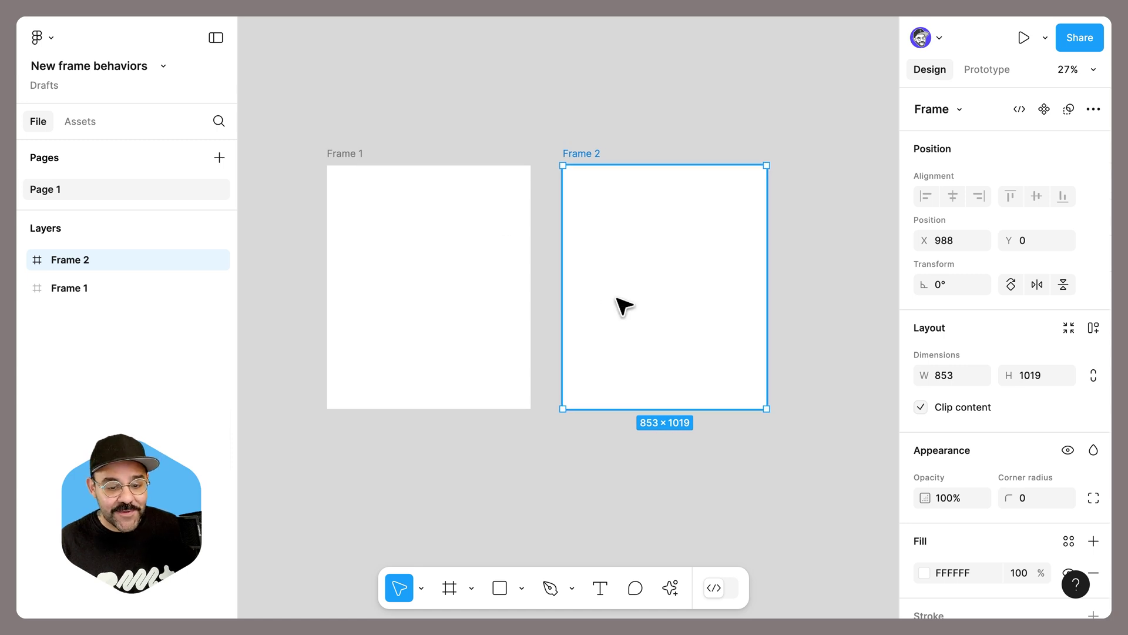
- Insert Frame 3 directly after Frame 1, between Frames 1 and 2
left_click(351, 156)
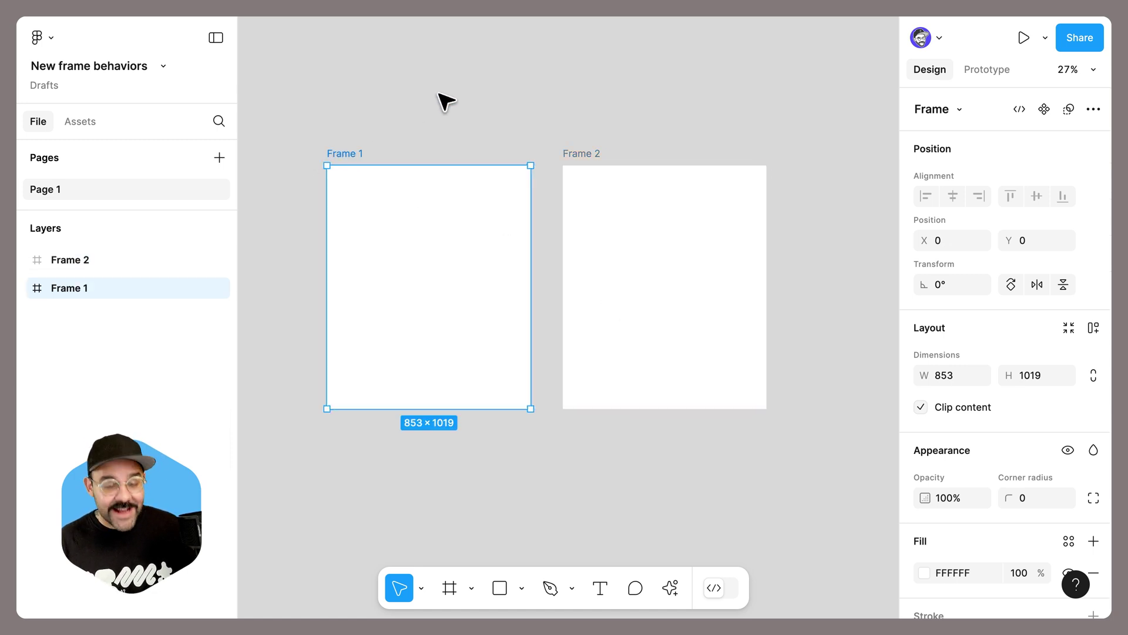
key("f")
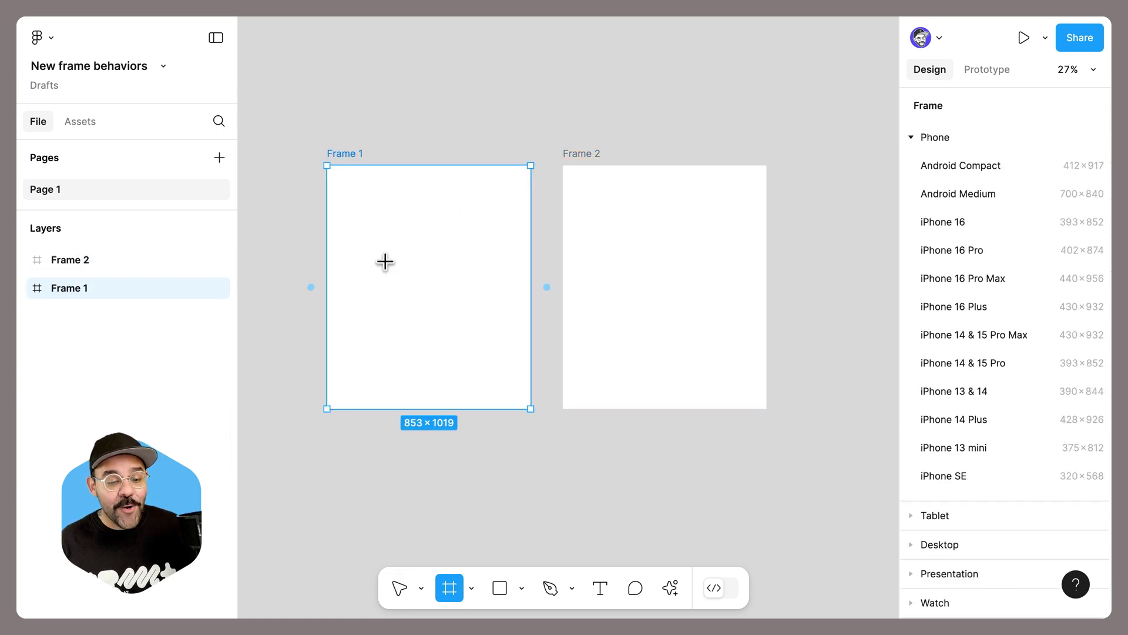
left_click(546, 287)
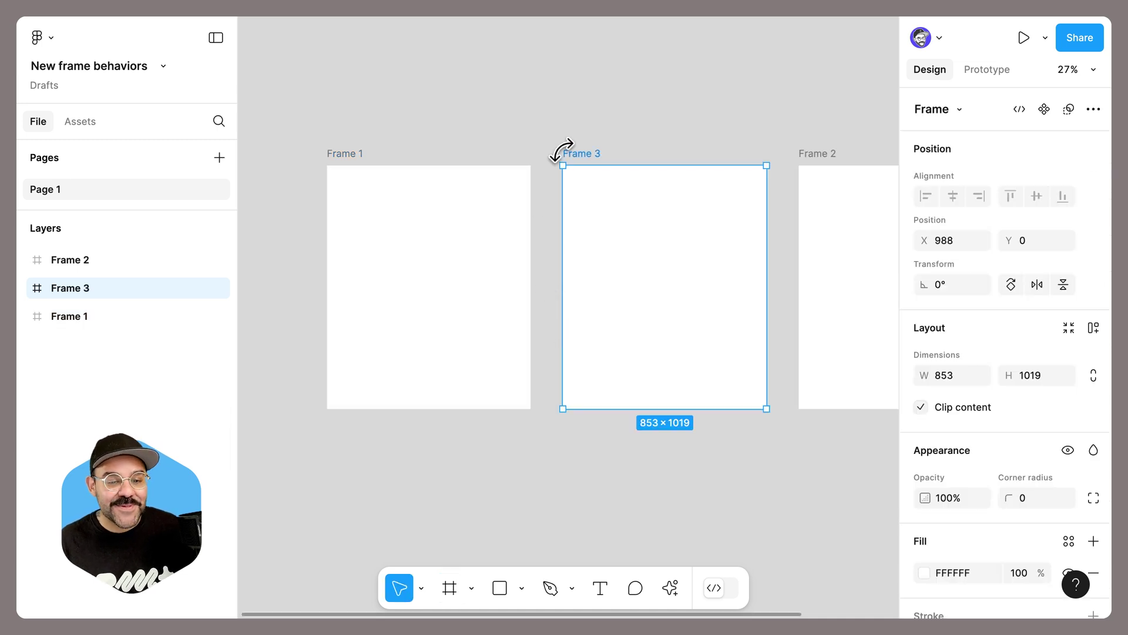
scroll(563, 150, "down", 2)
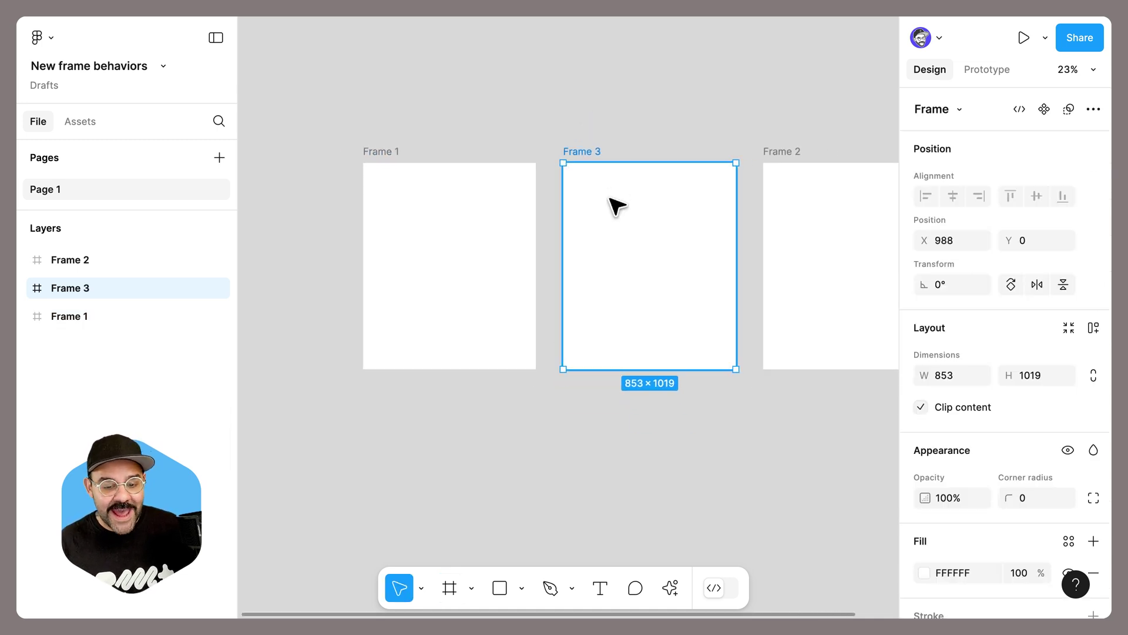
- Draw a 718×805 grey Rectangle 1 inside Frame 3 and nudge it into place
key("r")
left_click_drag(572, 180, 717, 343)
left_click_drag(655, 281, 661, 286)
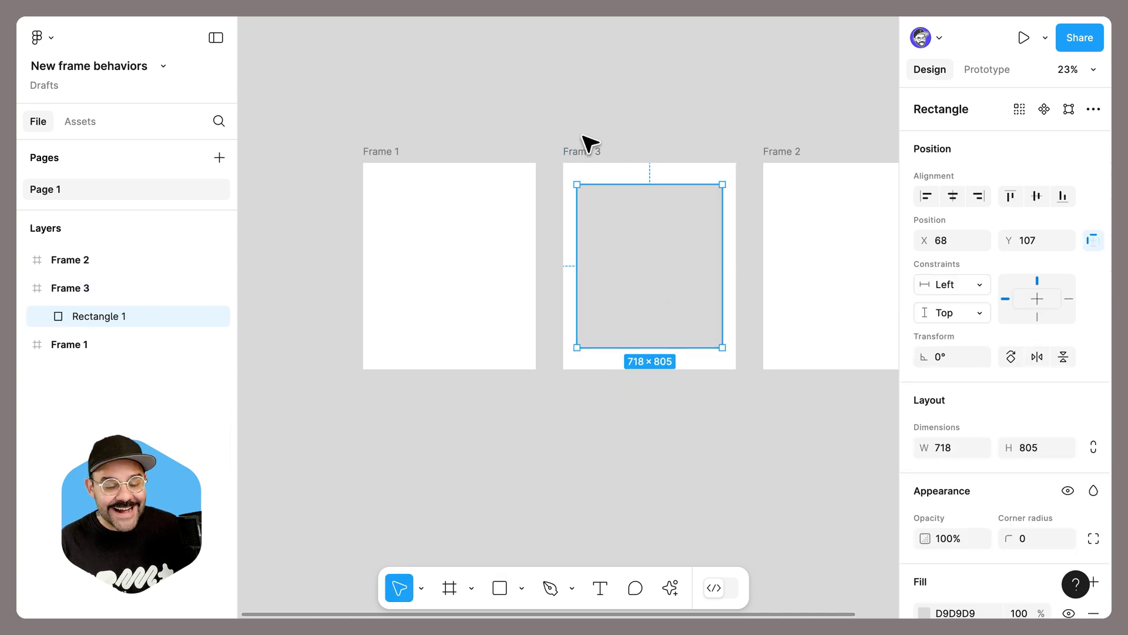
left_click(584, 152)
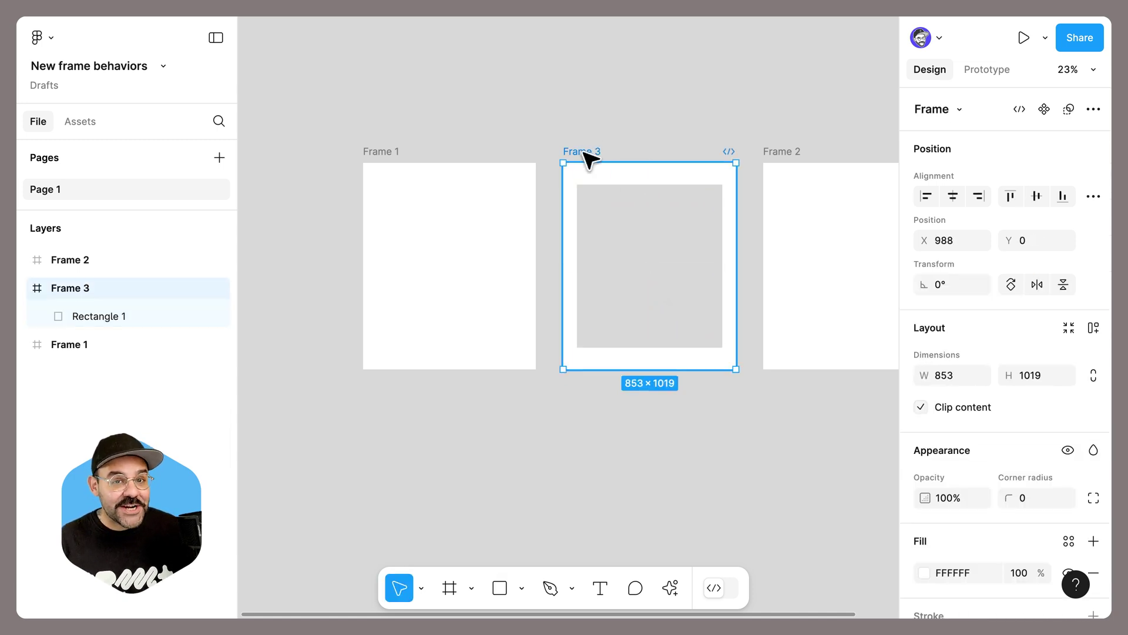
- Insert a blank 853×1019 Frame 4 to the right of Frame 3
key("f")
mouse_move(749, 264)
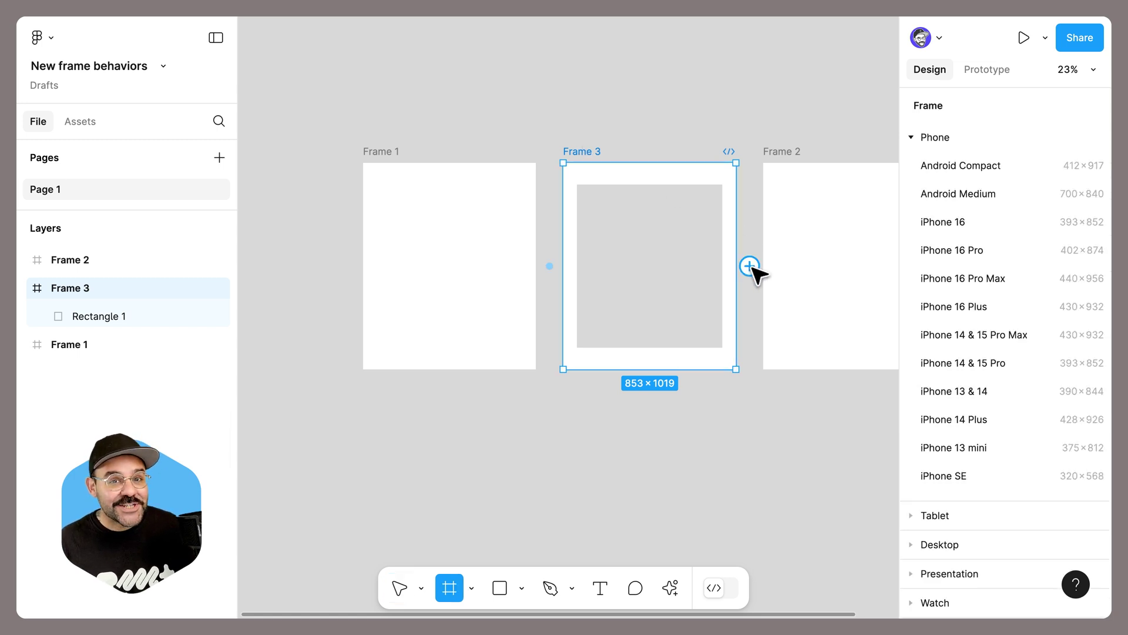
left_click(749, 266)
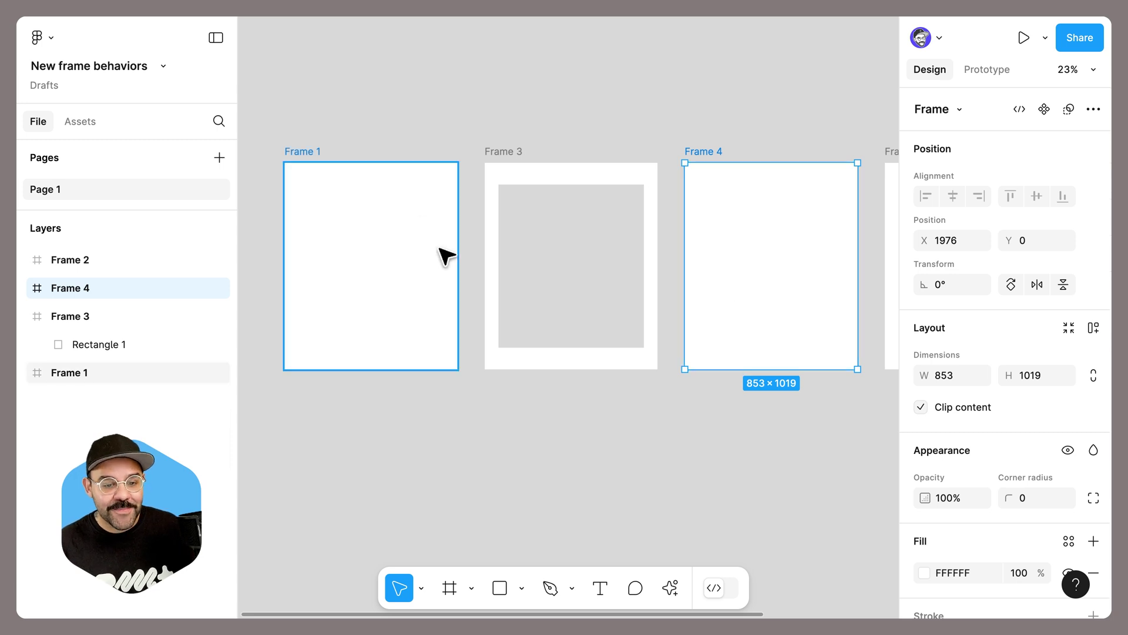
- Select all four frames and delete them, leaving the canvas empty
scroll(440, 250, "down", 2)
left_click_drag(305, 144, 854, 411)
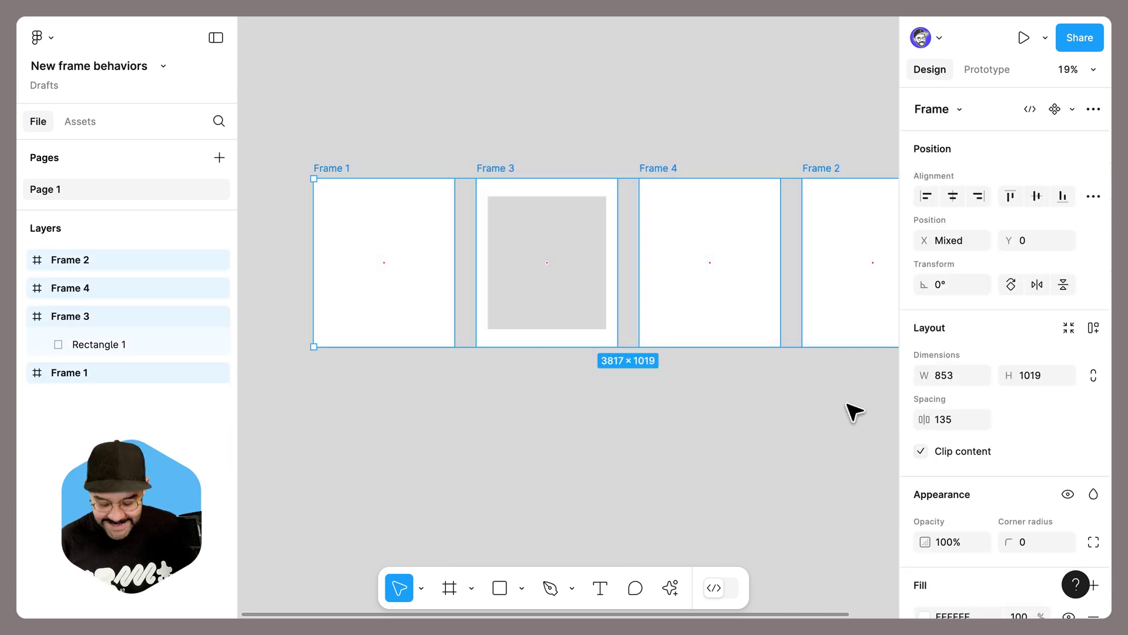
key("Delete")
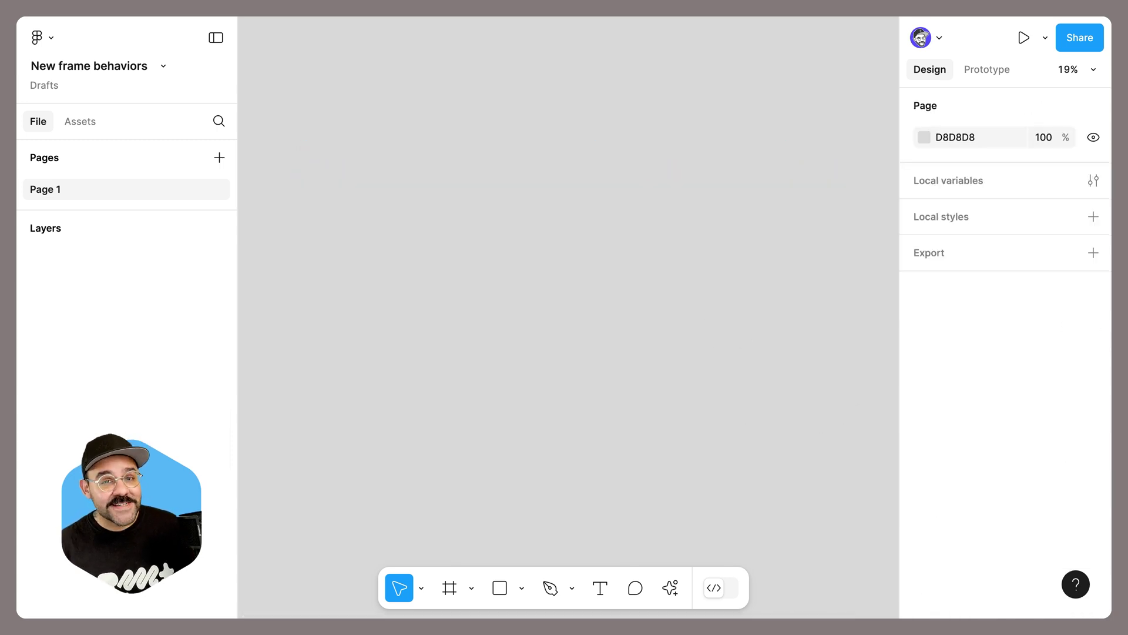